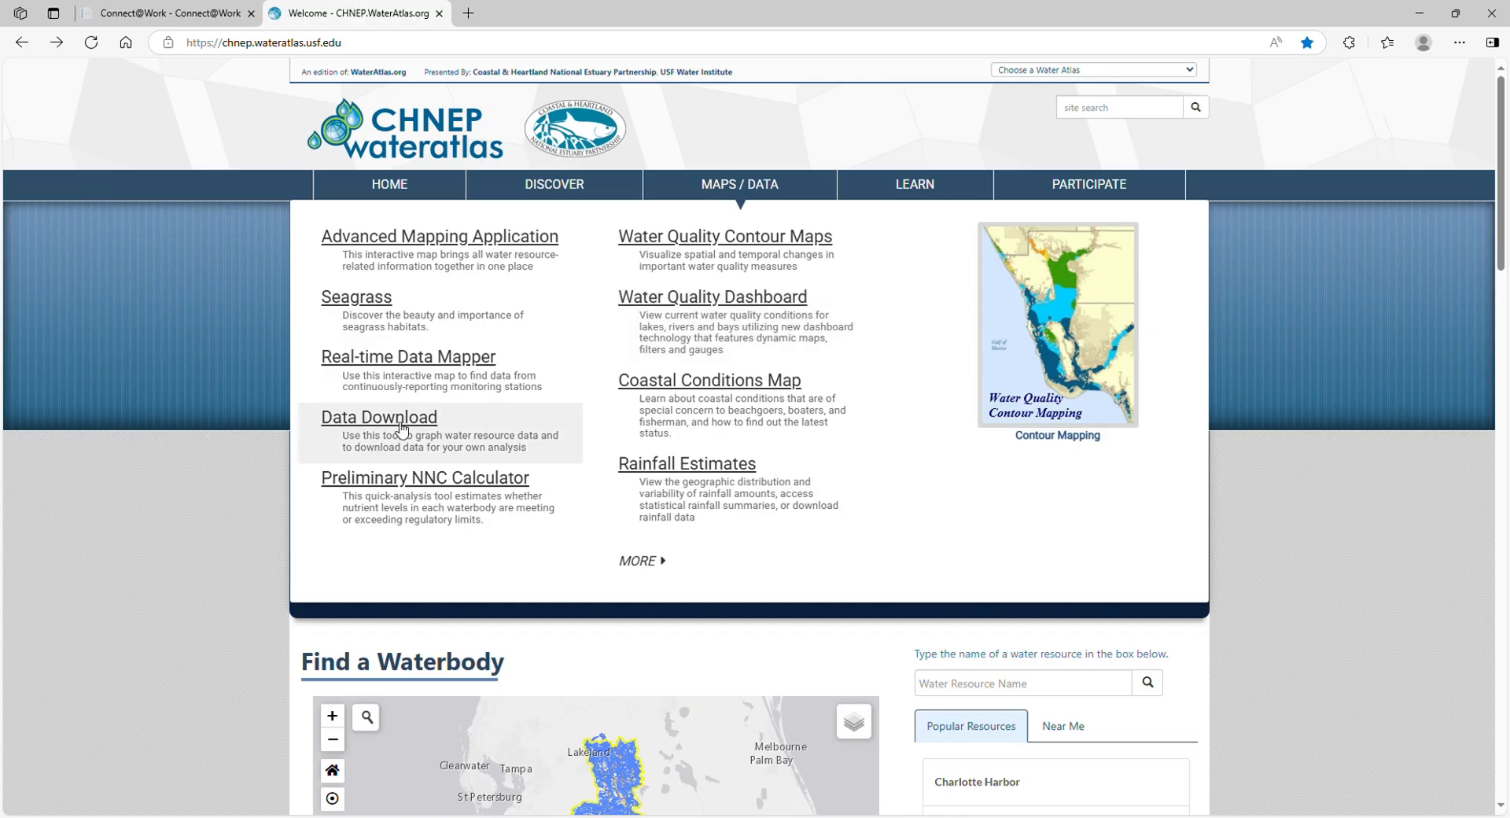
Open the Data Download tool and go to its map selection page, keeping Sampling Locations as the layer to search
{"action": "left_click", "coordinate": [396, 420]}
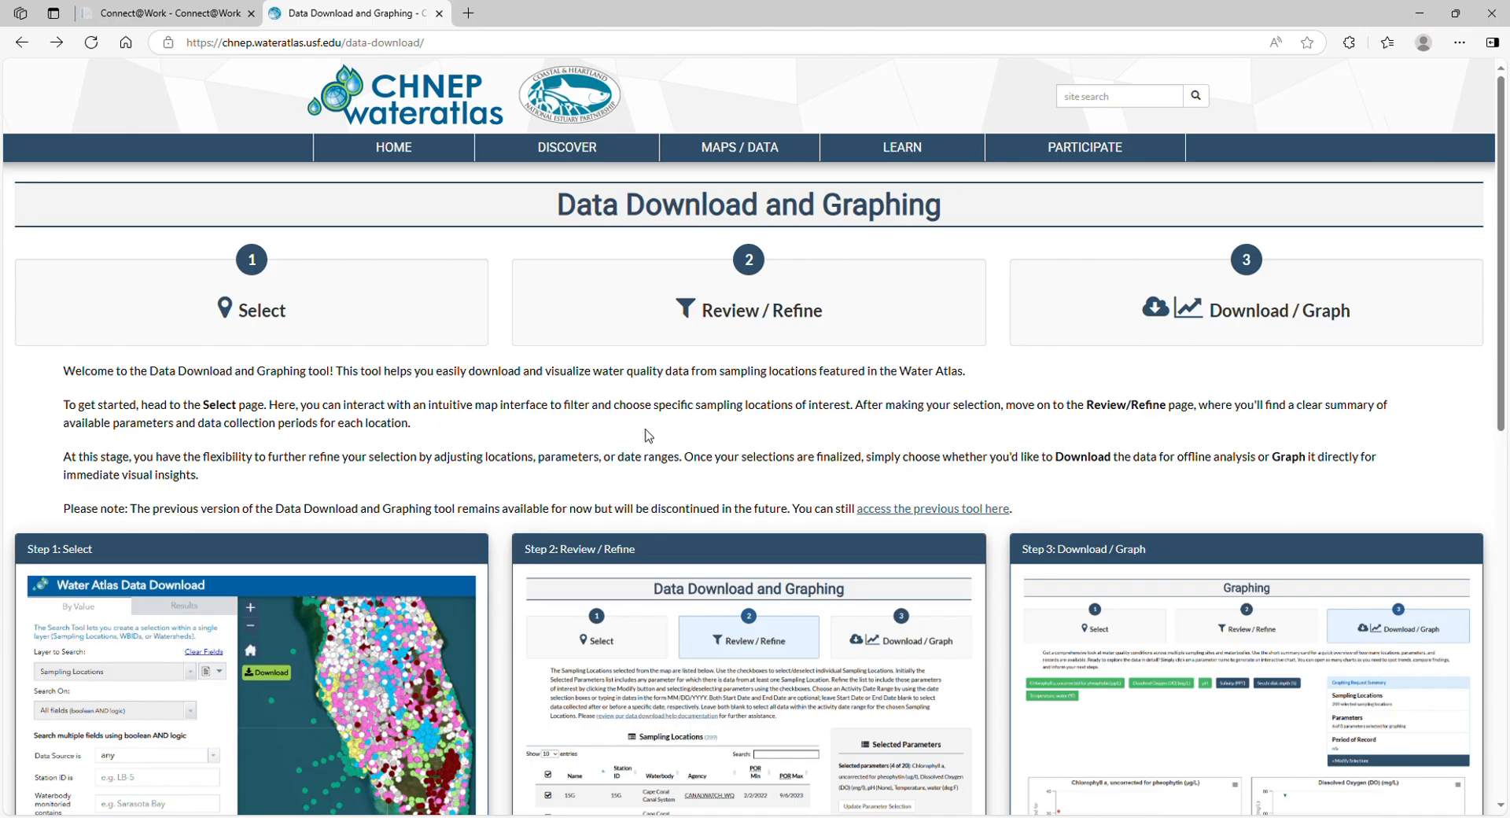
{"action": "left_click", "coordinate": [373, 319]}
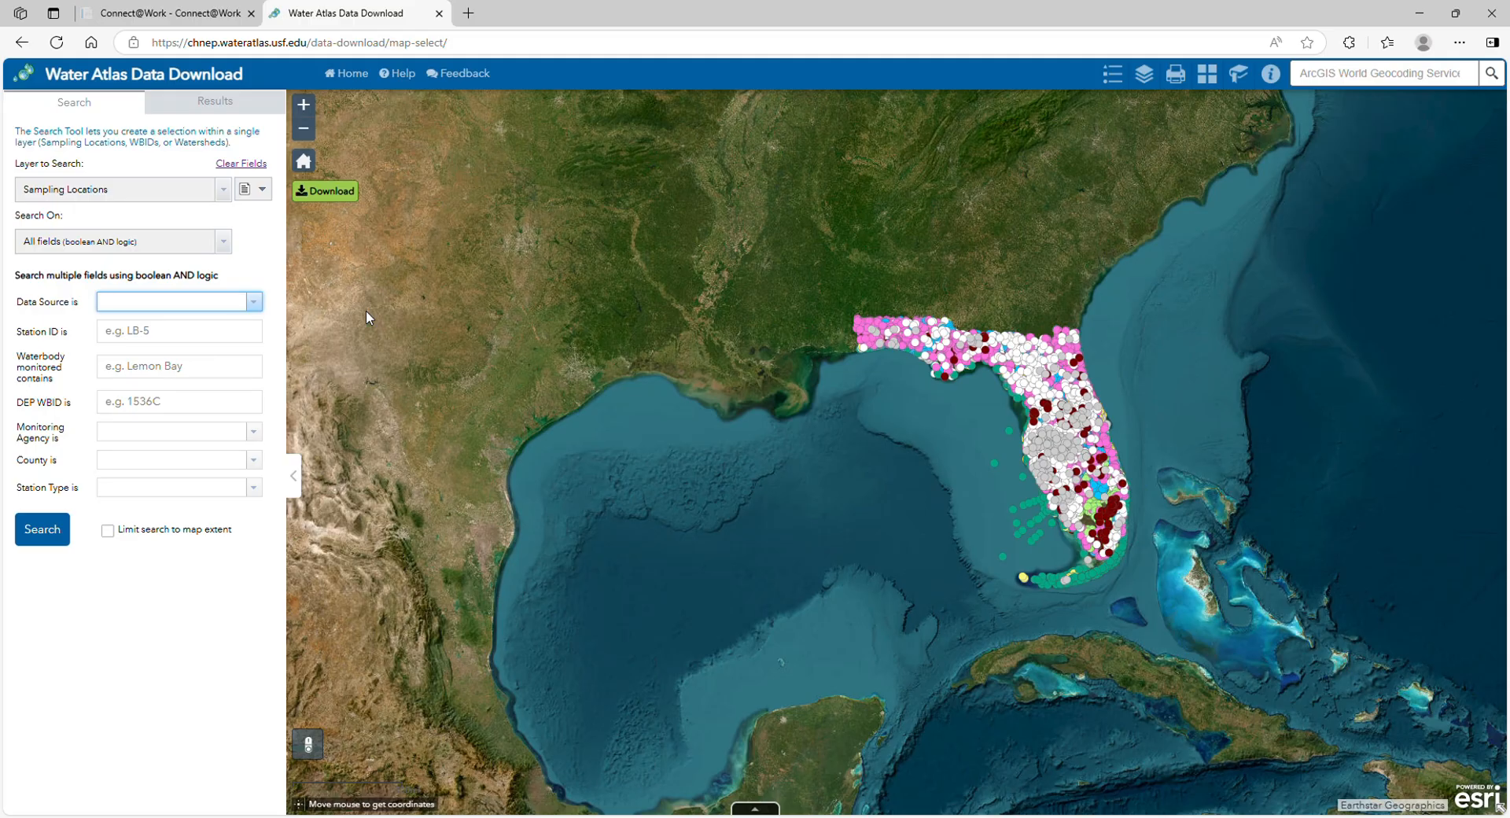
{"action": "left_click", "coordinate": [224, 193]}
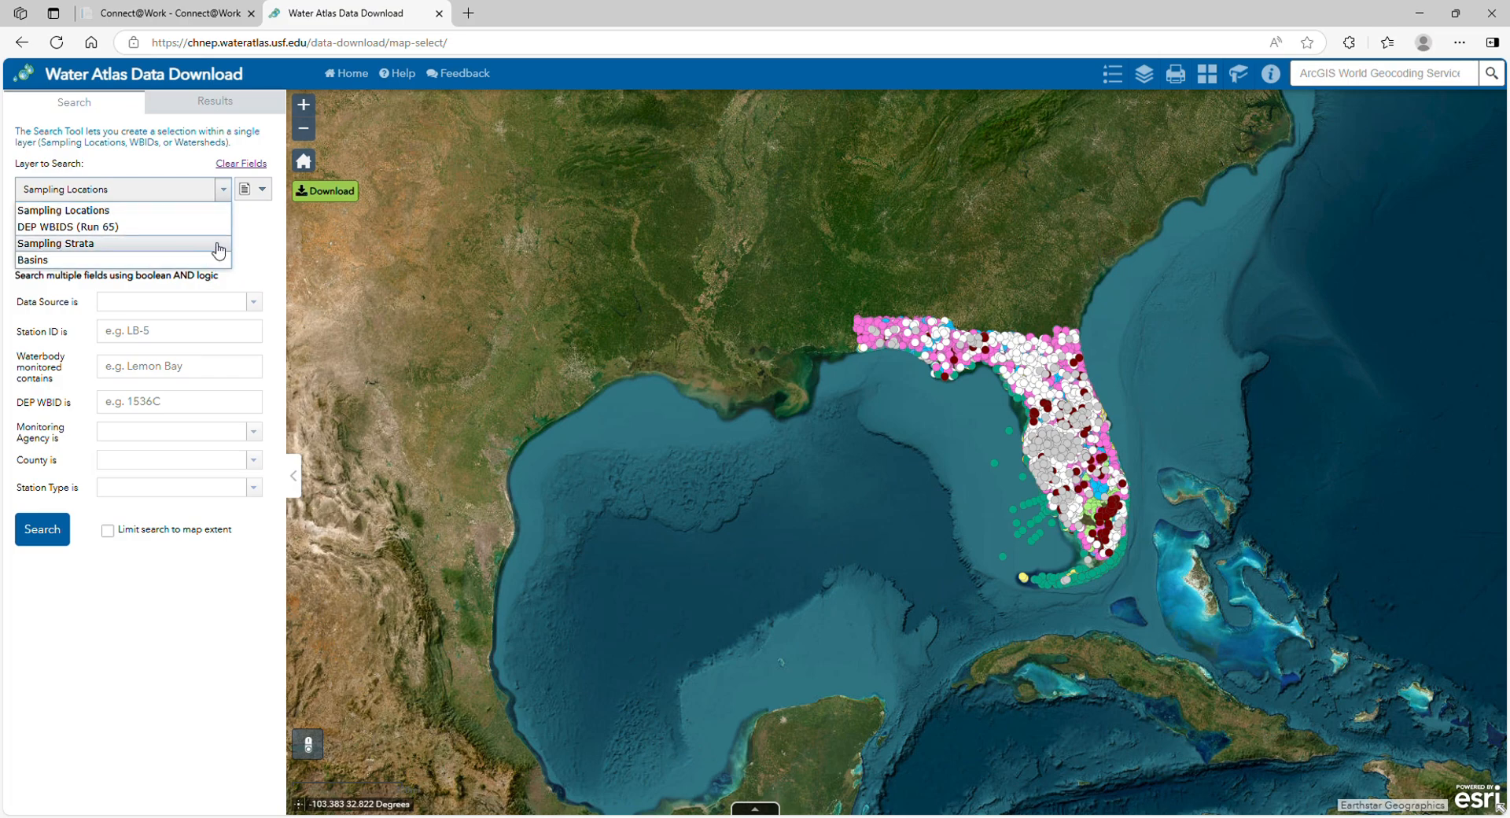
{"action": "left_click", "coordinate": [225, 191]}
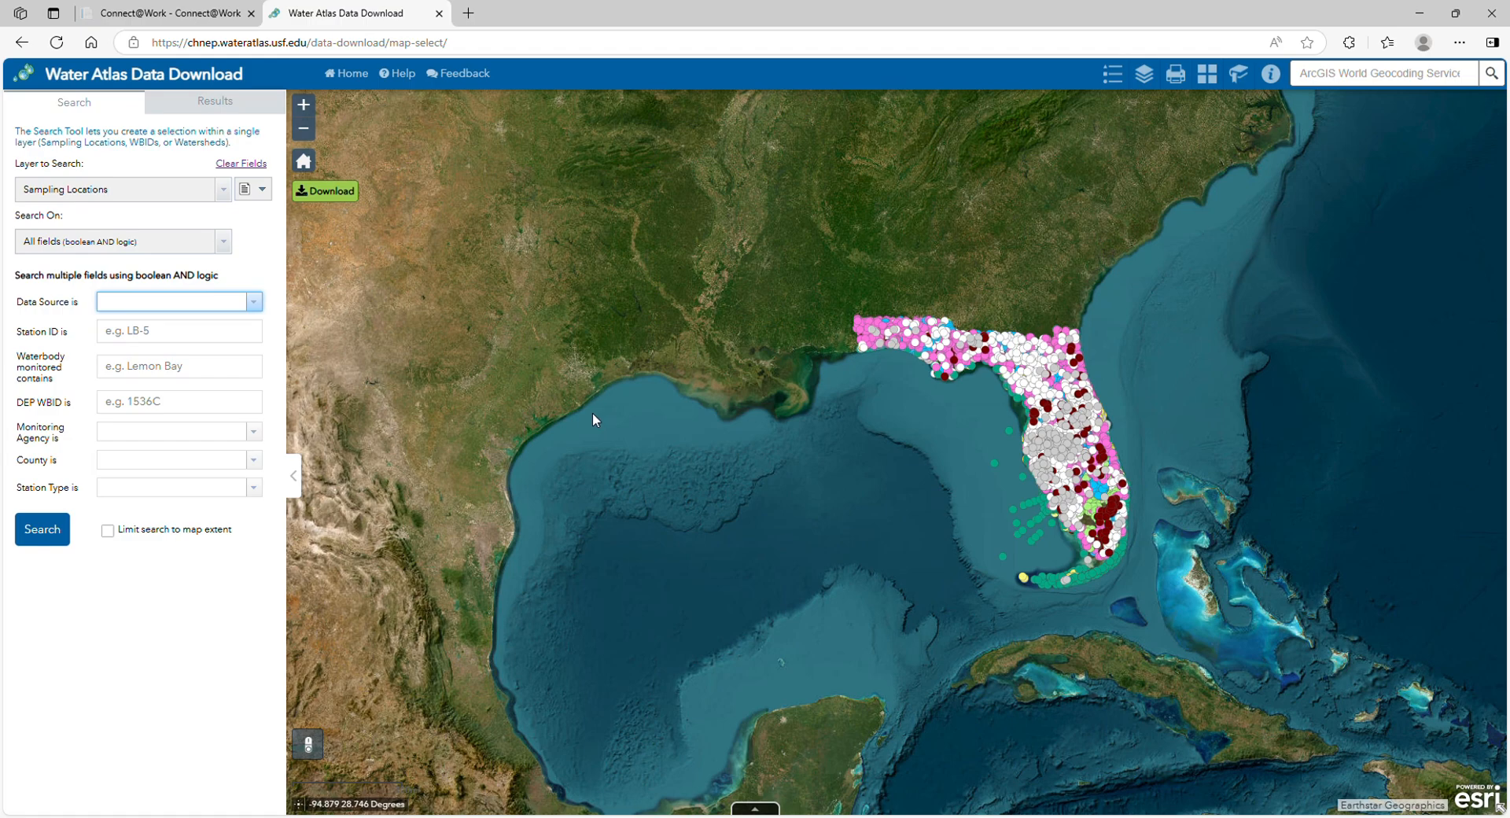
Search the sampling locations for those whose monitored waterbody contains Matlacha Pass
{"action": "left_click", "coordinate": [189, 369]}
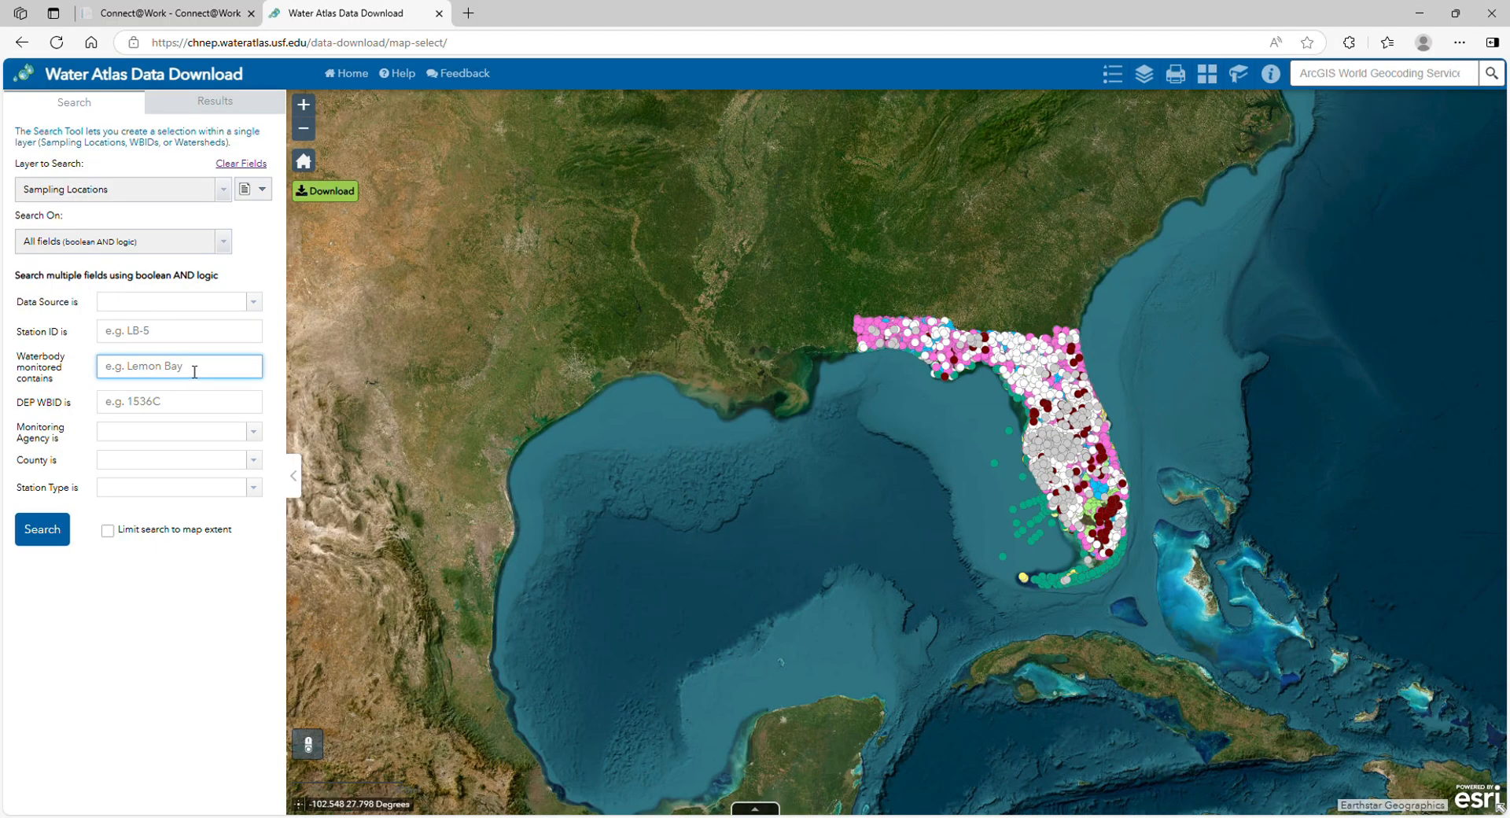
{"action": "type", "text": "Matlacha Pass"}
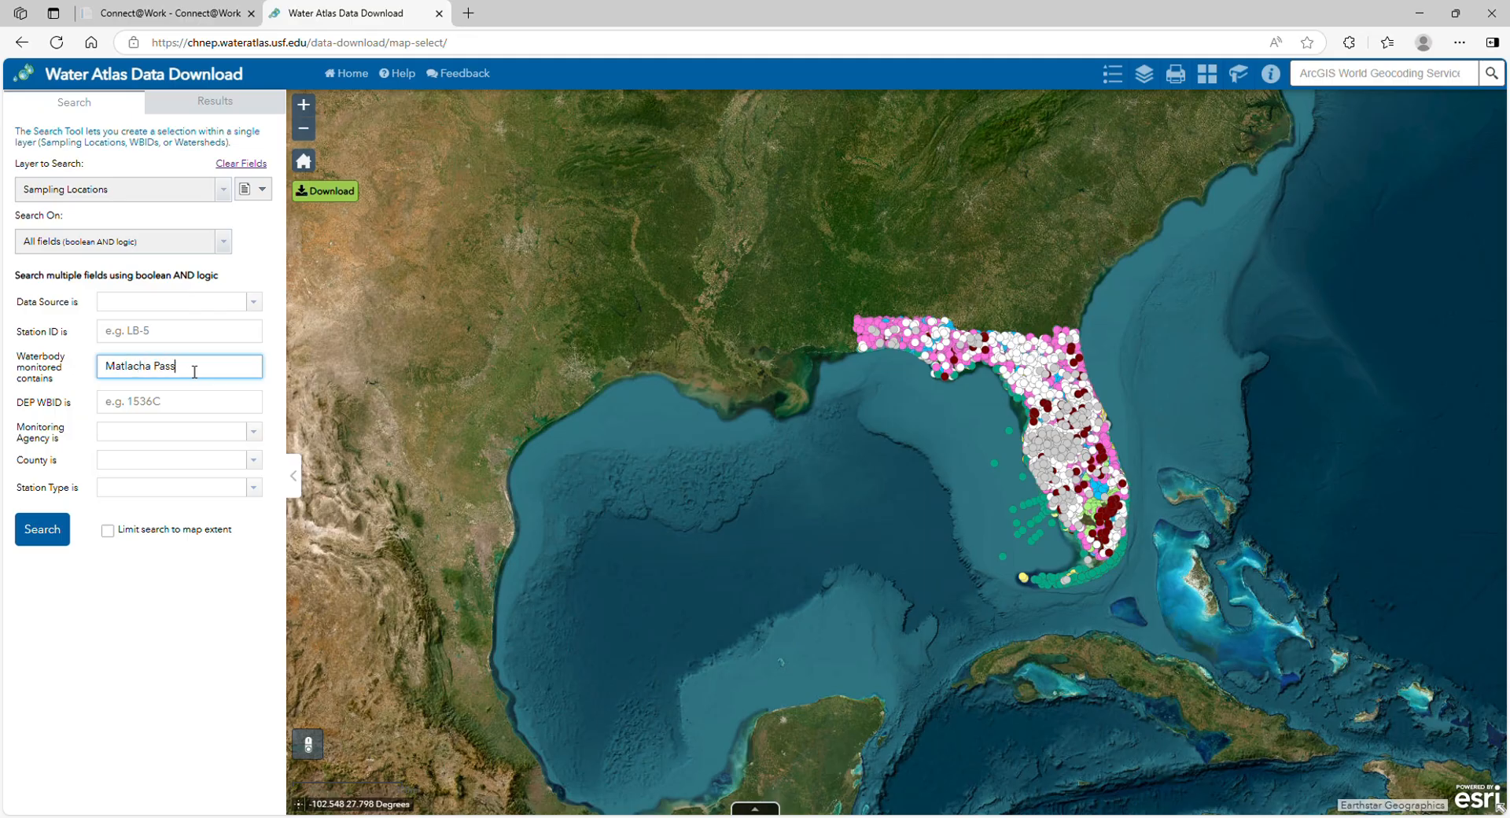
{"action": "left_click", "coordinate": [57, 530]}
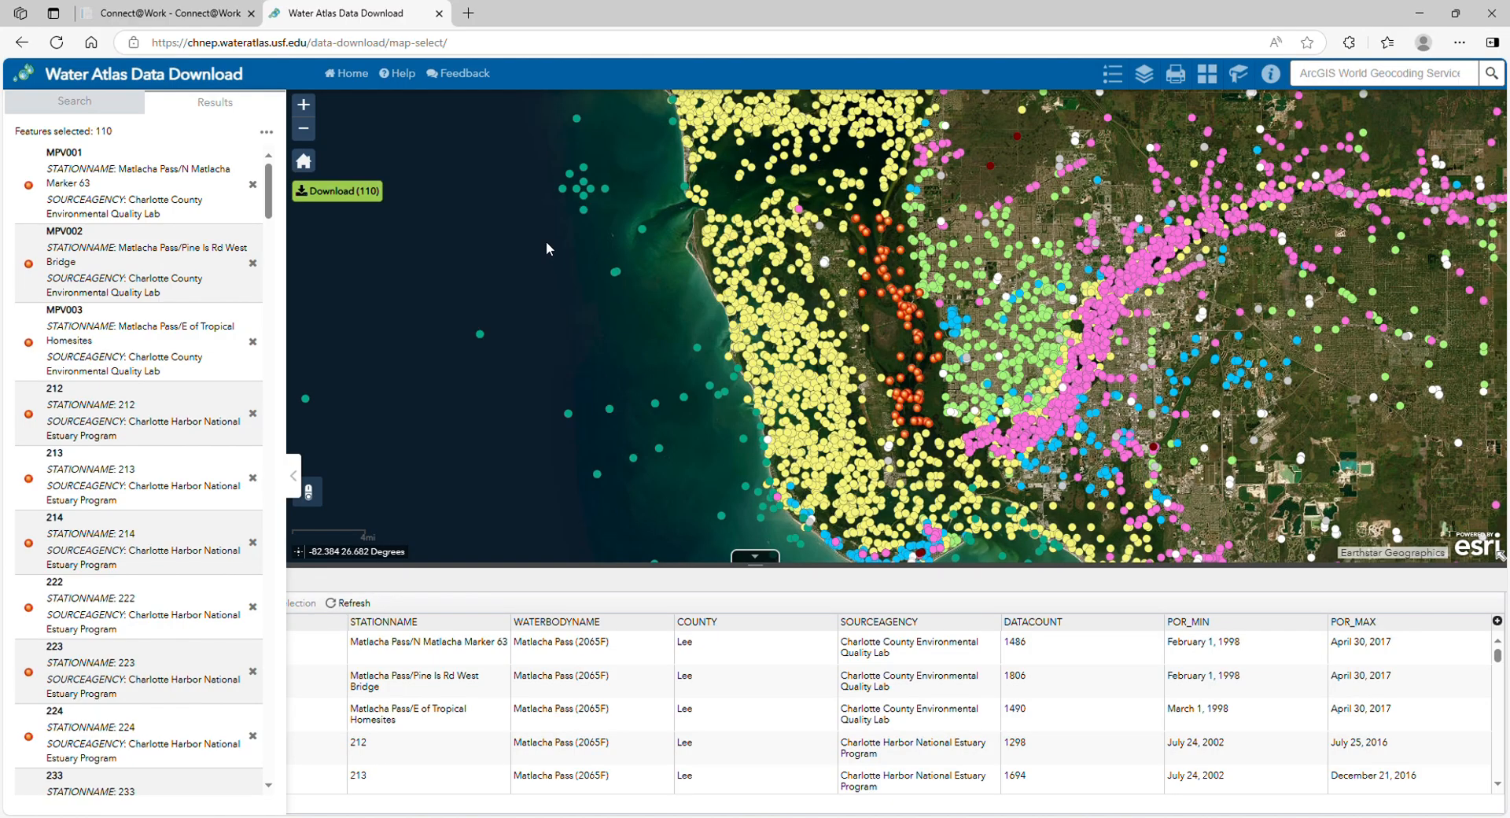
Search for sampling locations in San Carlos Bay and add them to the current results
{"action": "left_click", "coordinate": [116, 111]}
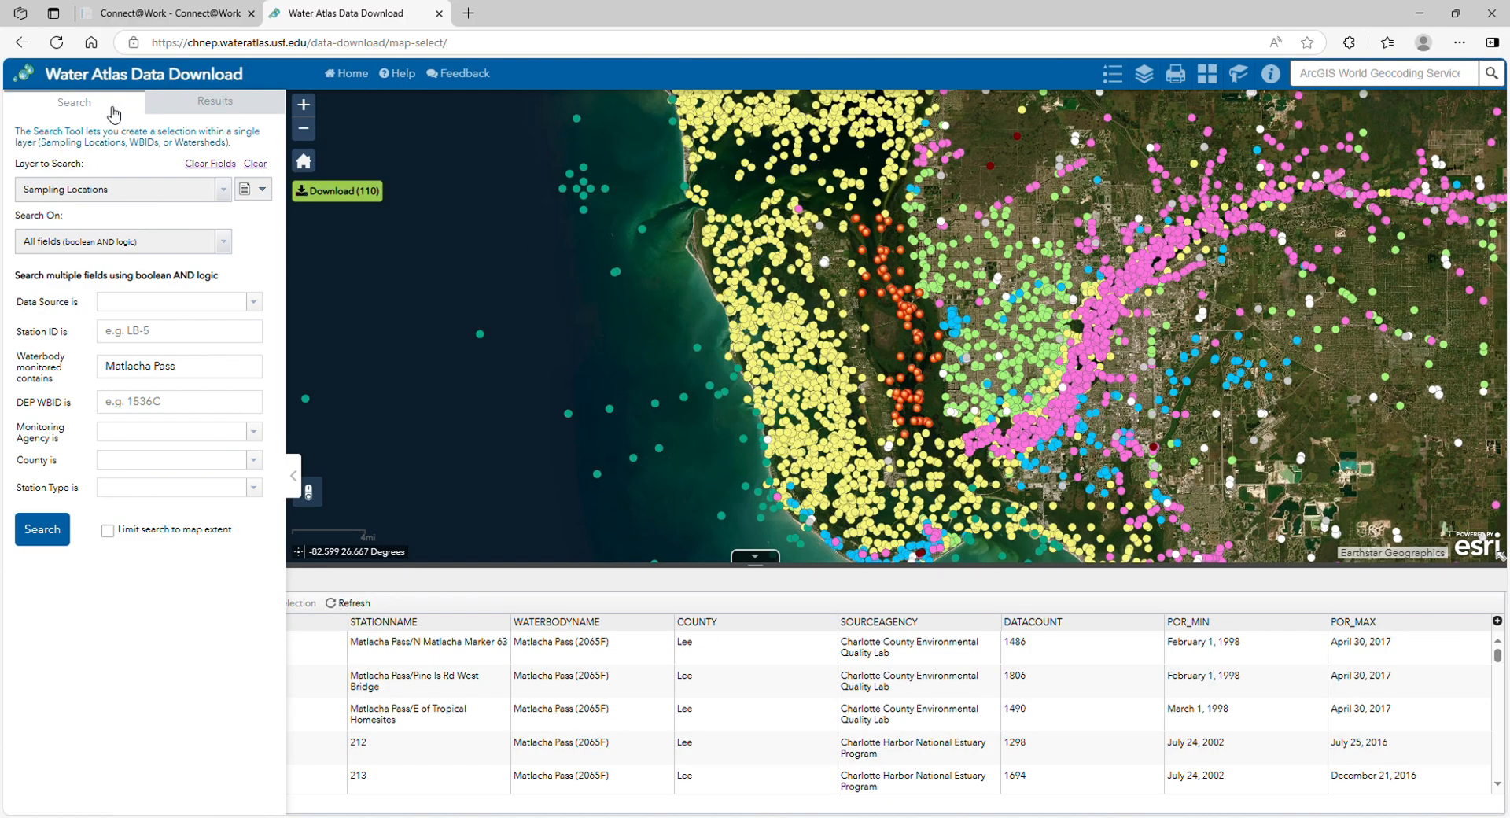
{"action": "left_click_drag", "start_coordinate": [208, 366], "coordinate": [92, 372]}
{"action": "type", "text": "Sa"}
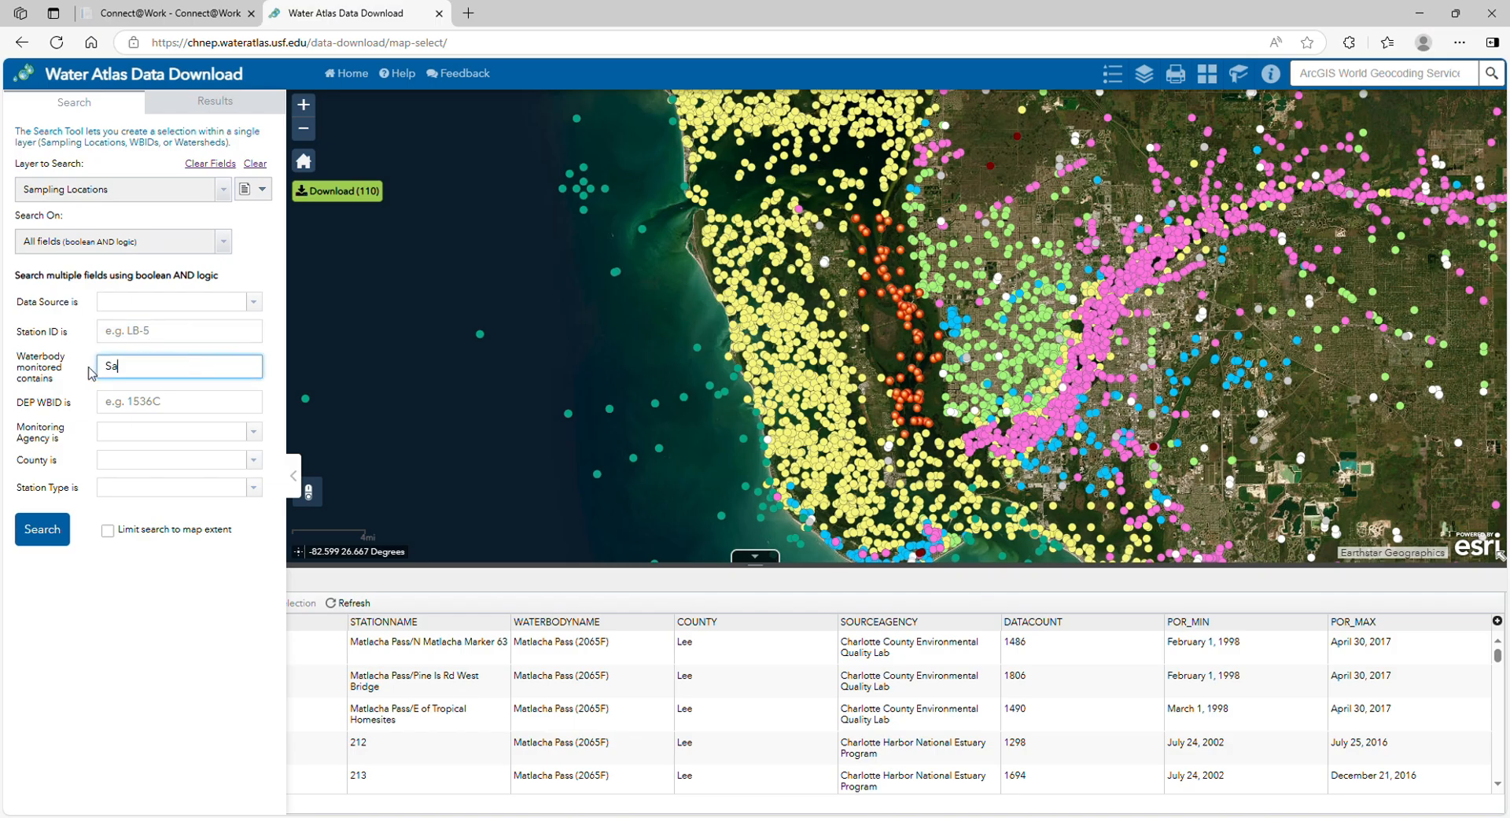
{"action": "type", "text": "n Carlos Bay"}
{"action": "left_click", "coordinate": [81, 385]}
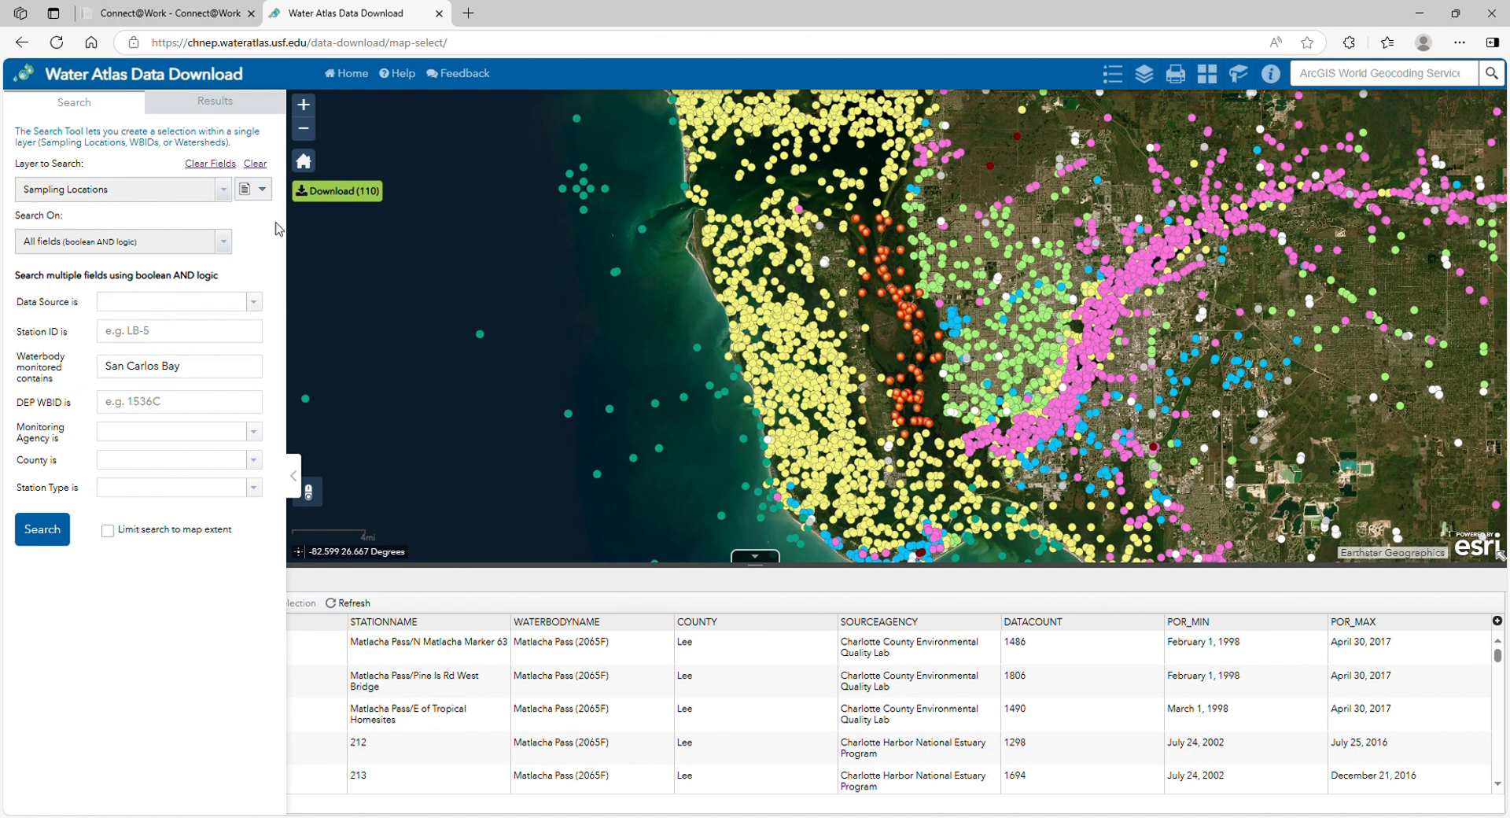
{"action": "left_click", "coordinate": [264, 189]}
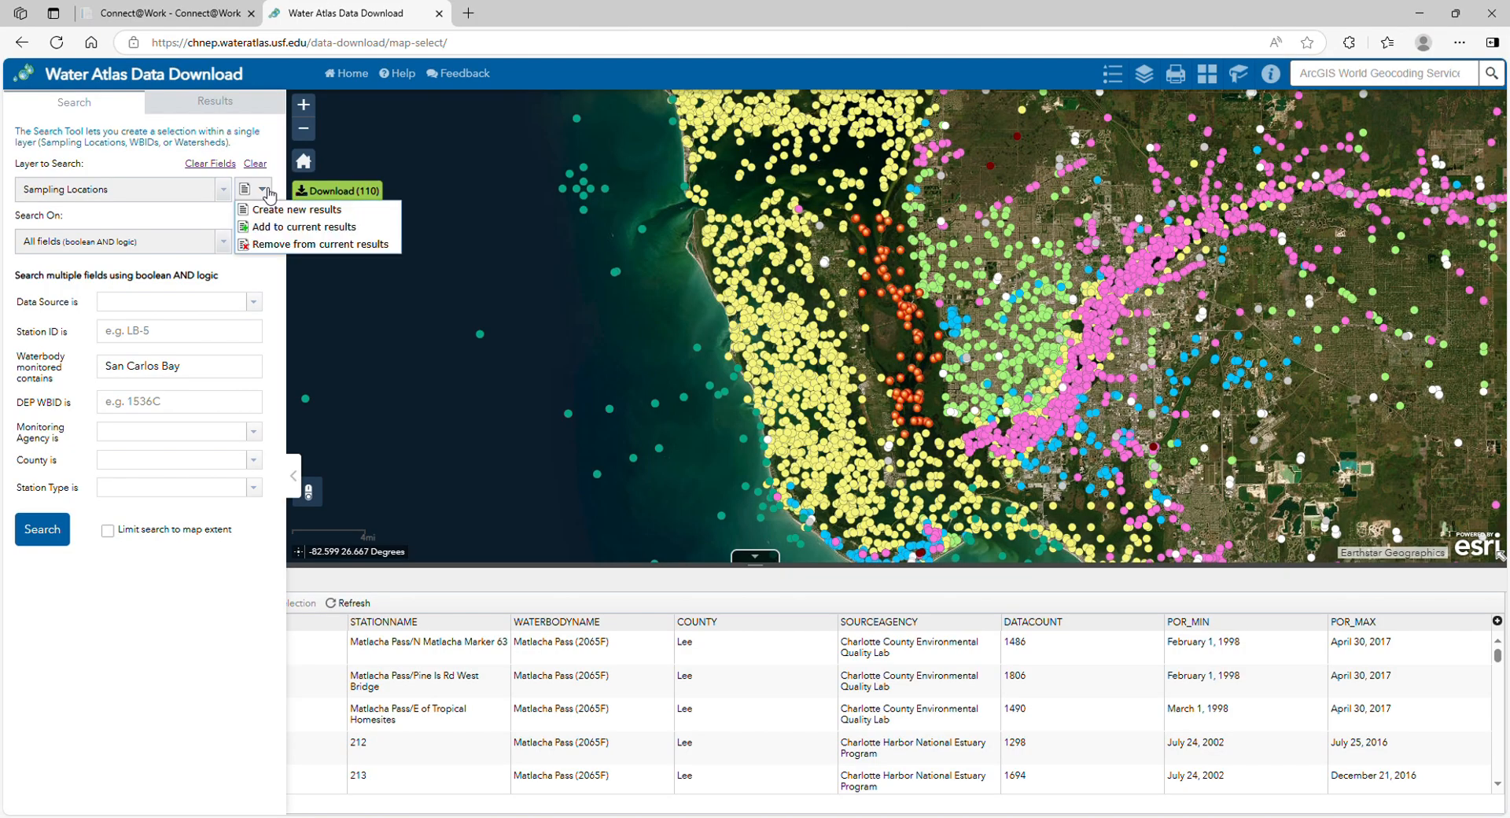
{"action": "left_click", "coordinate": [295, 227]}
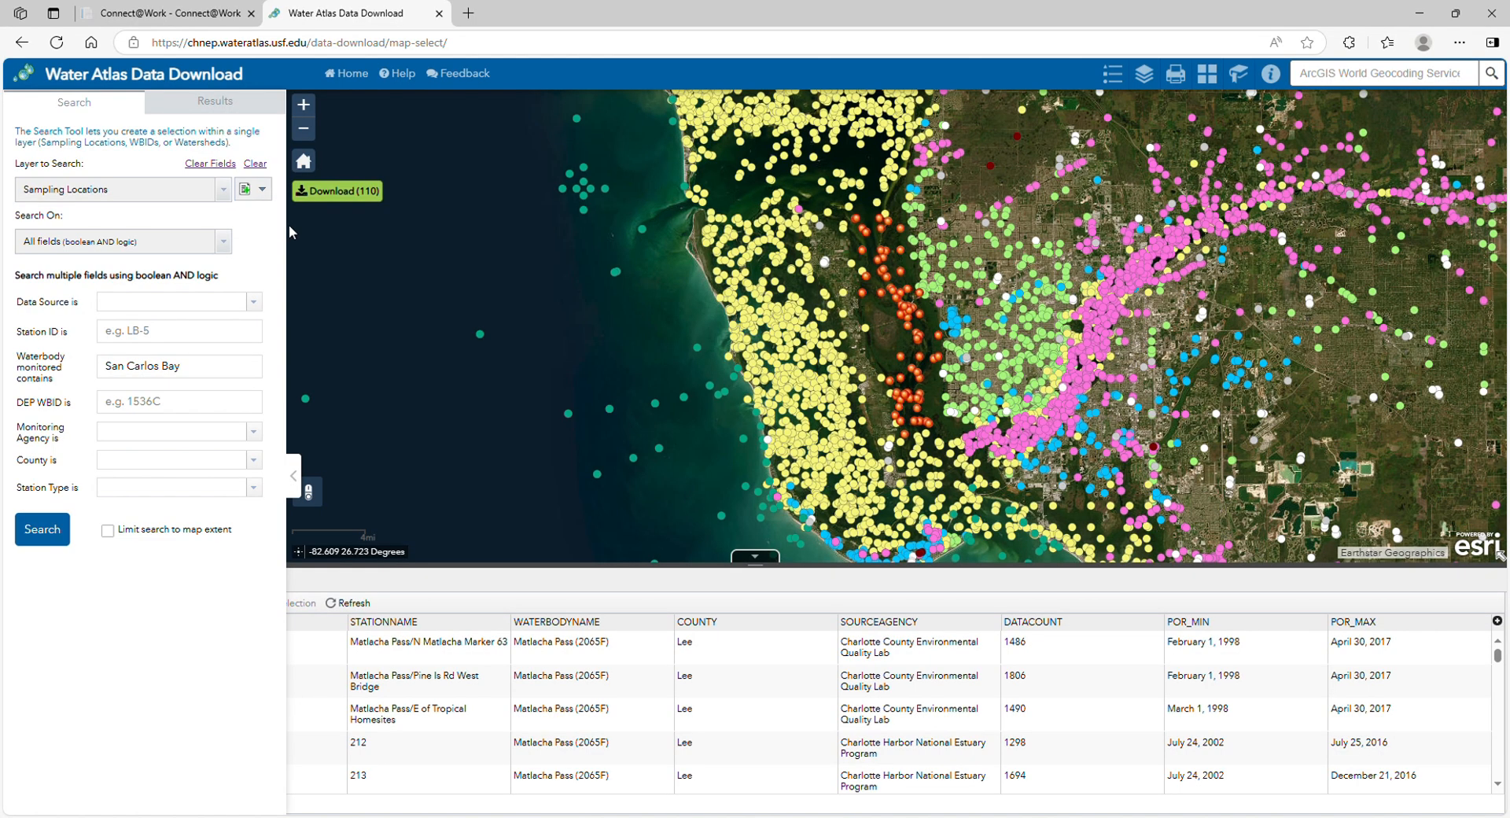
{"action": "left_click", "coordinate": [43, 531]}
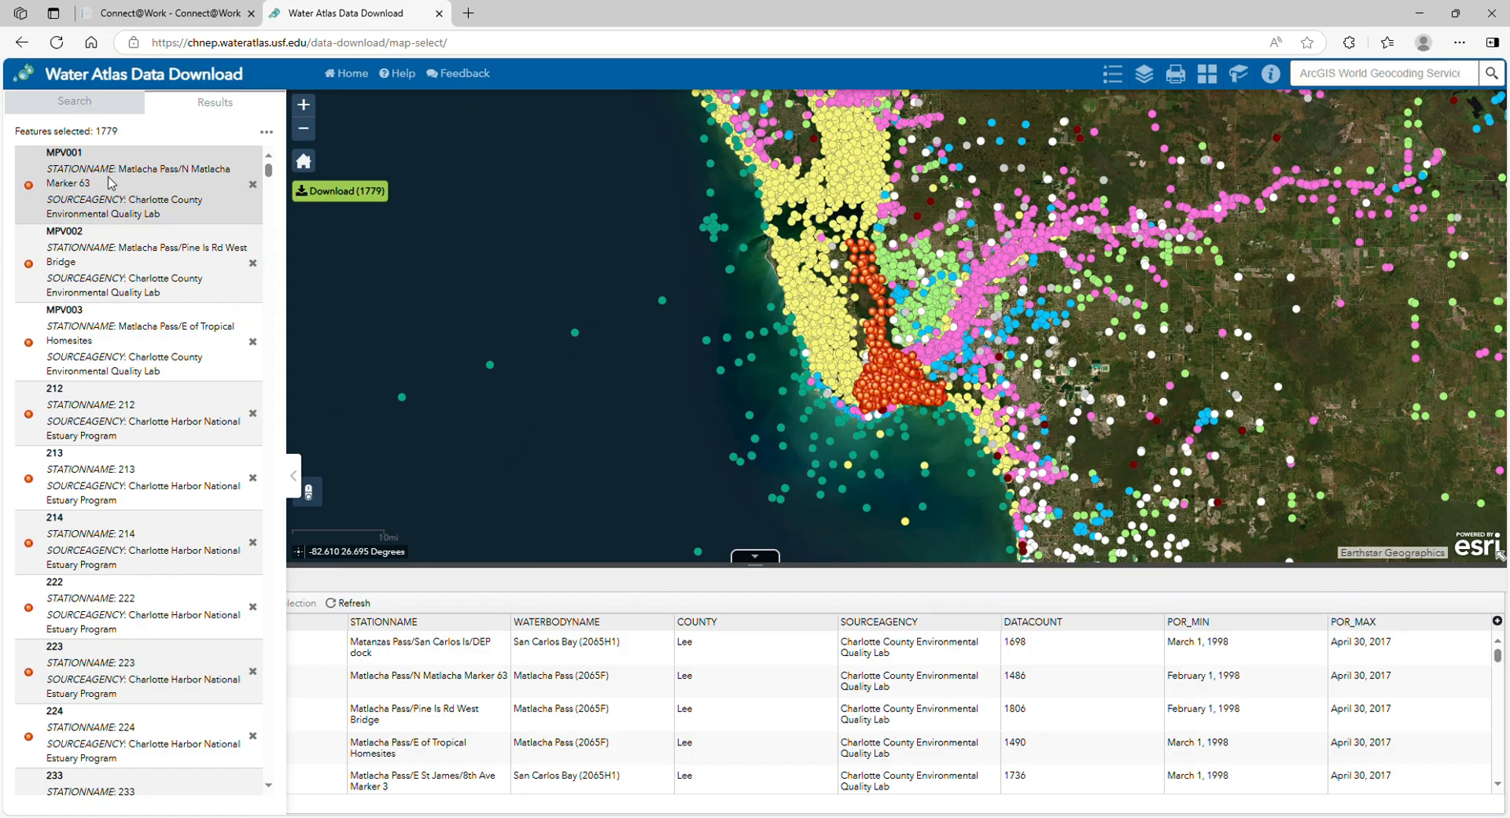
Send the combined location selection to the Review / Refine page and review the sampling locations list
{"action": "left_click", "coordinate": [347, 193]}
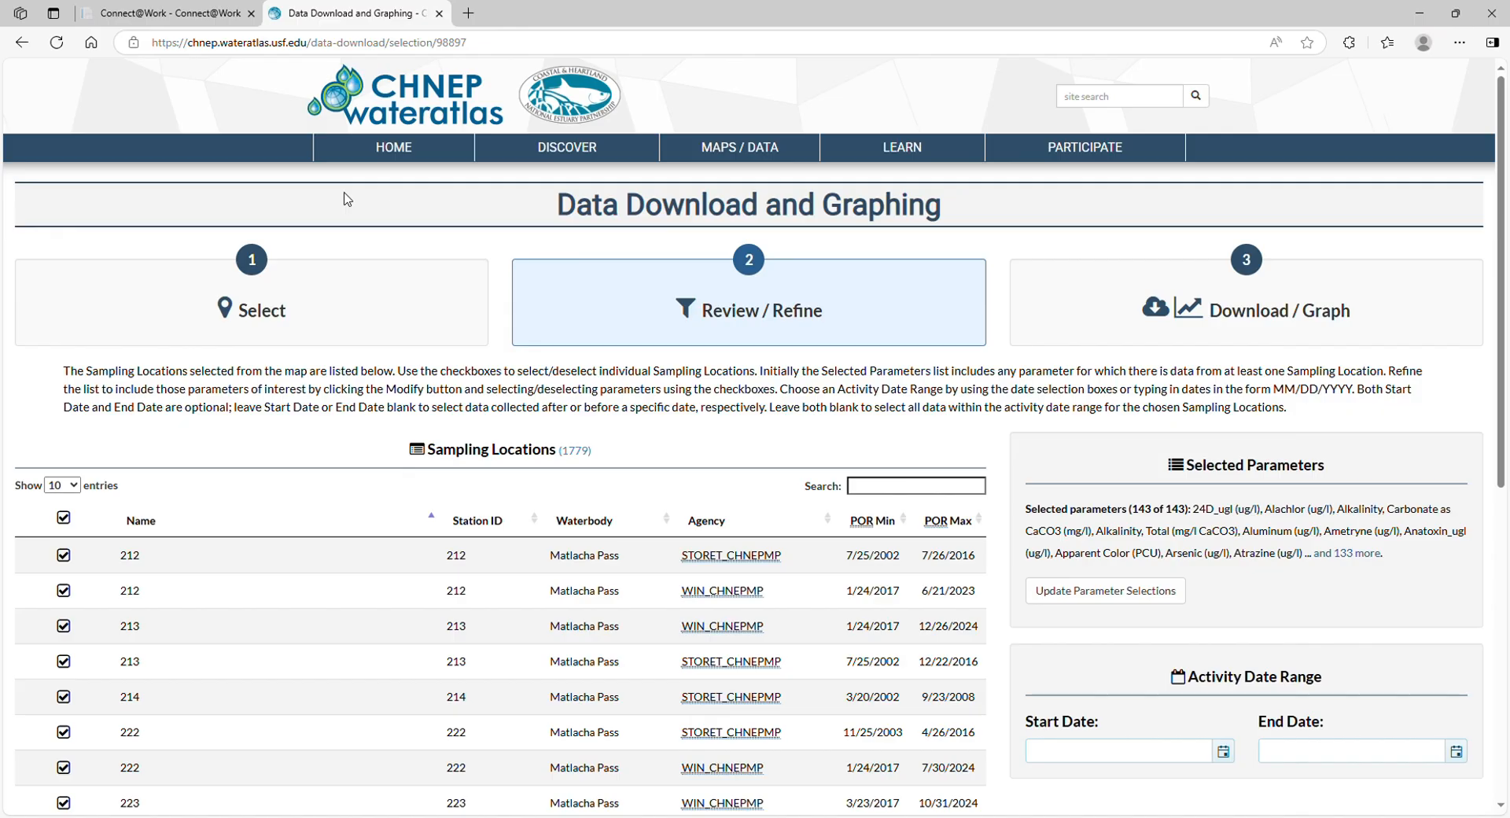
{"action": "scroll", "coordinate": [348, 199], "scroll_direction": "down", "scroll_amount": 1}
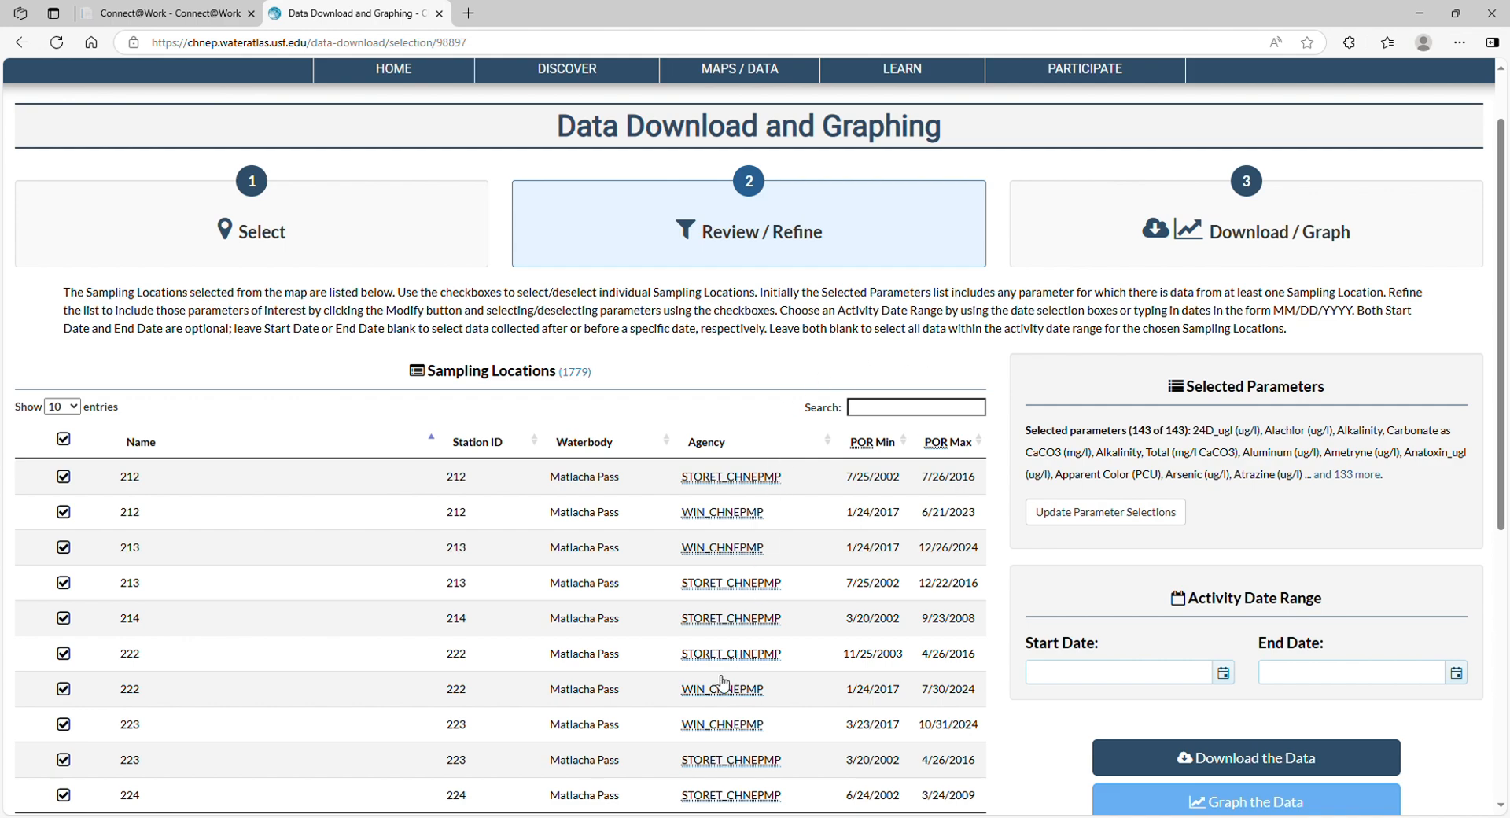
{"action": "scroll", "coordinate": [401, 668], "scroll_direction": "down", "scroll_amount": 1}
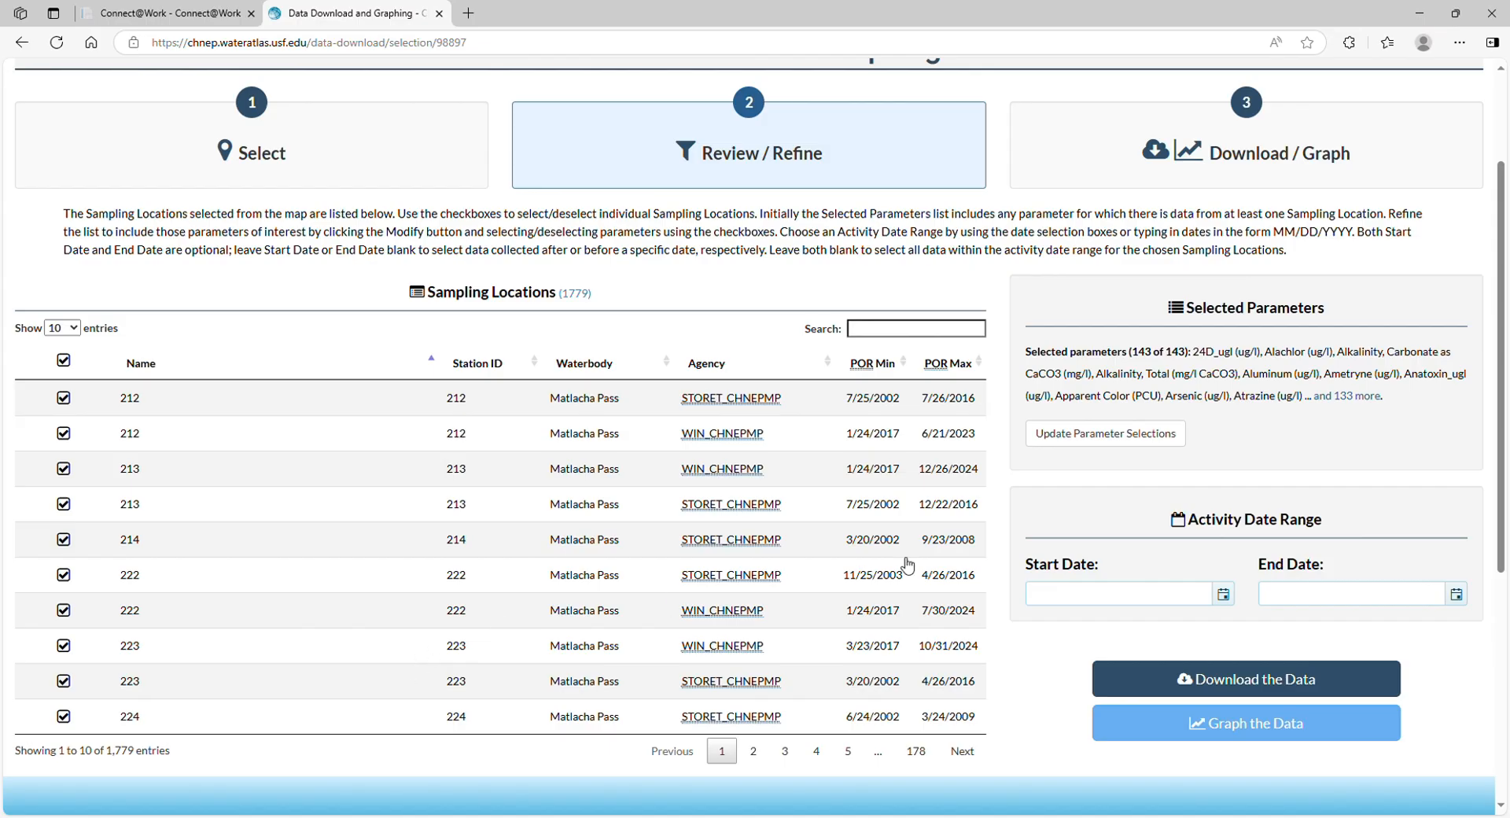
Clear all selected parameters, select only Nitrogen, Total (mg/l), and save the change
{"action": "left_click", "coordinate": [1123, 437]}
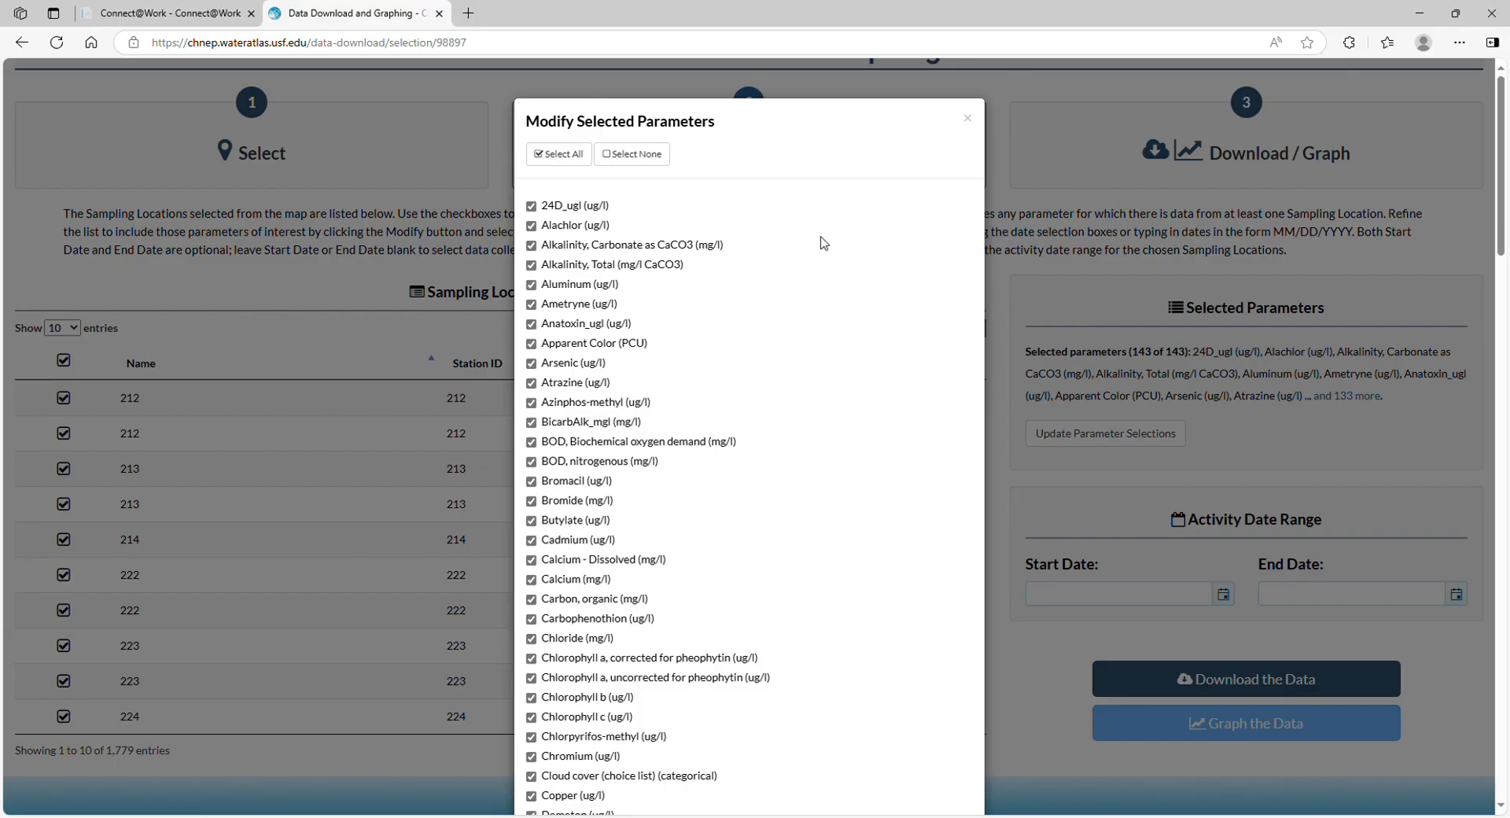
{"action": "key", "text": "Tab"}
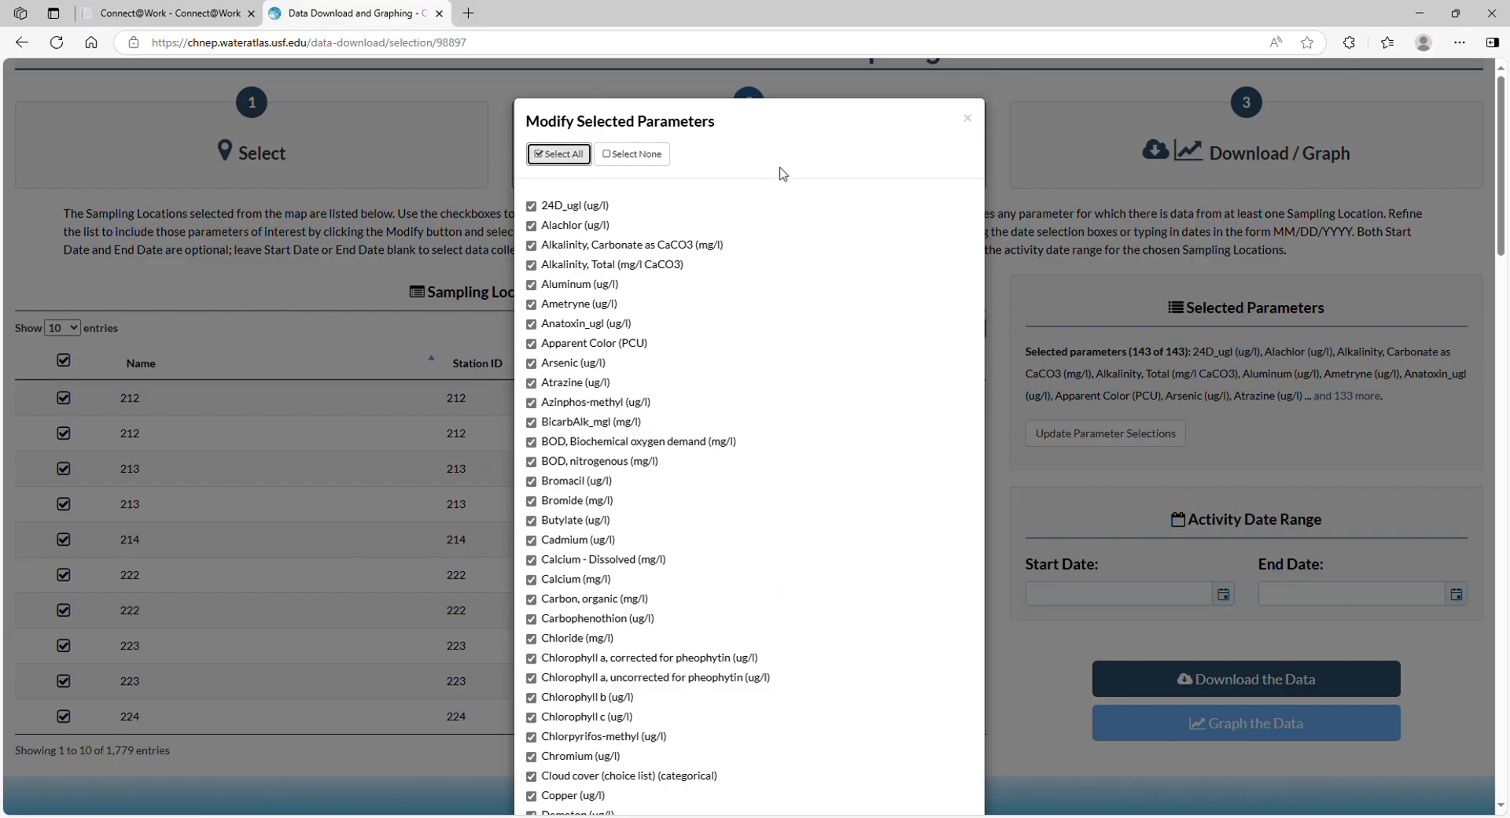
{"action": "left_click", "coordinate": [648, 154]}
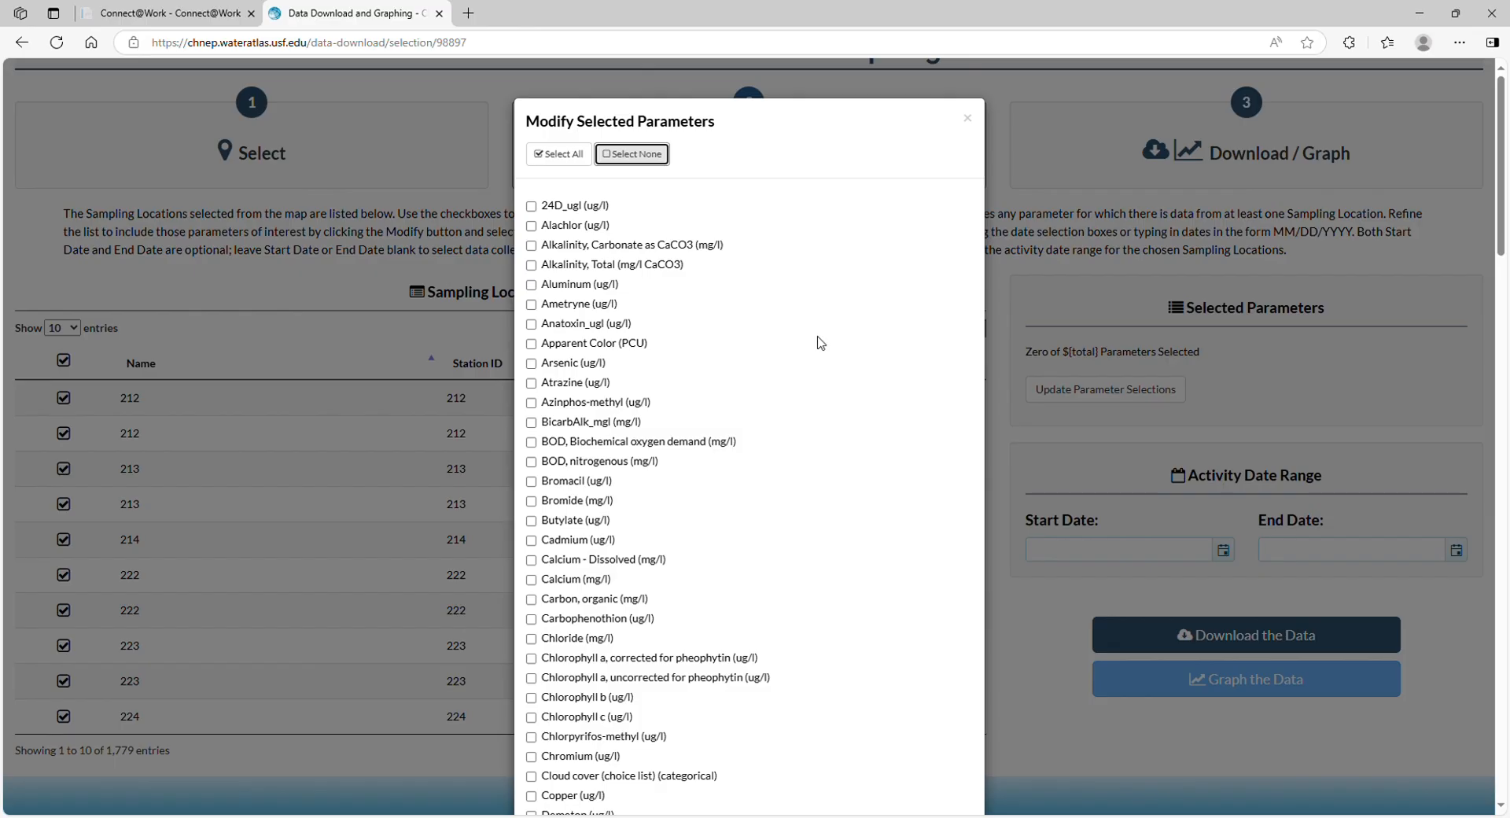
{"action": "scroll", "coordinate": [820, 343], "scroll_direction": "down", "scroll_amount": 8}
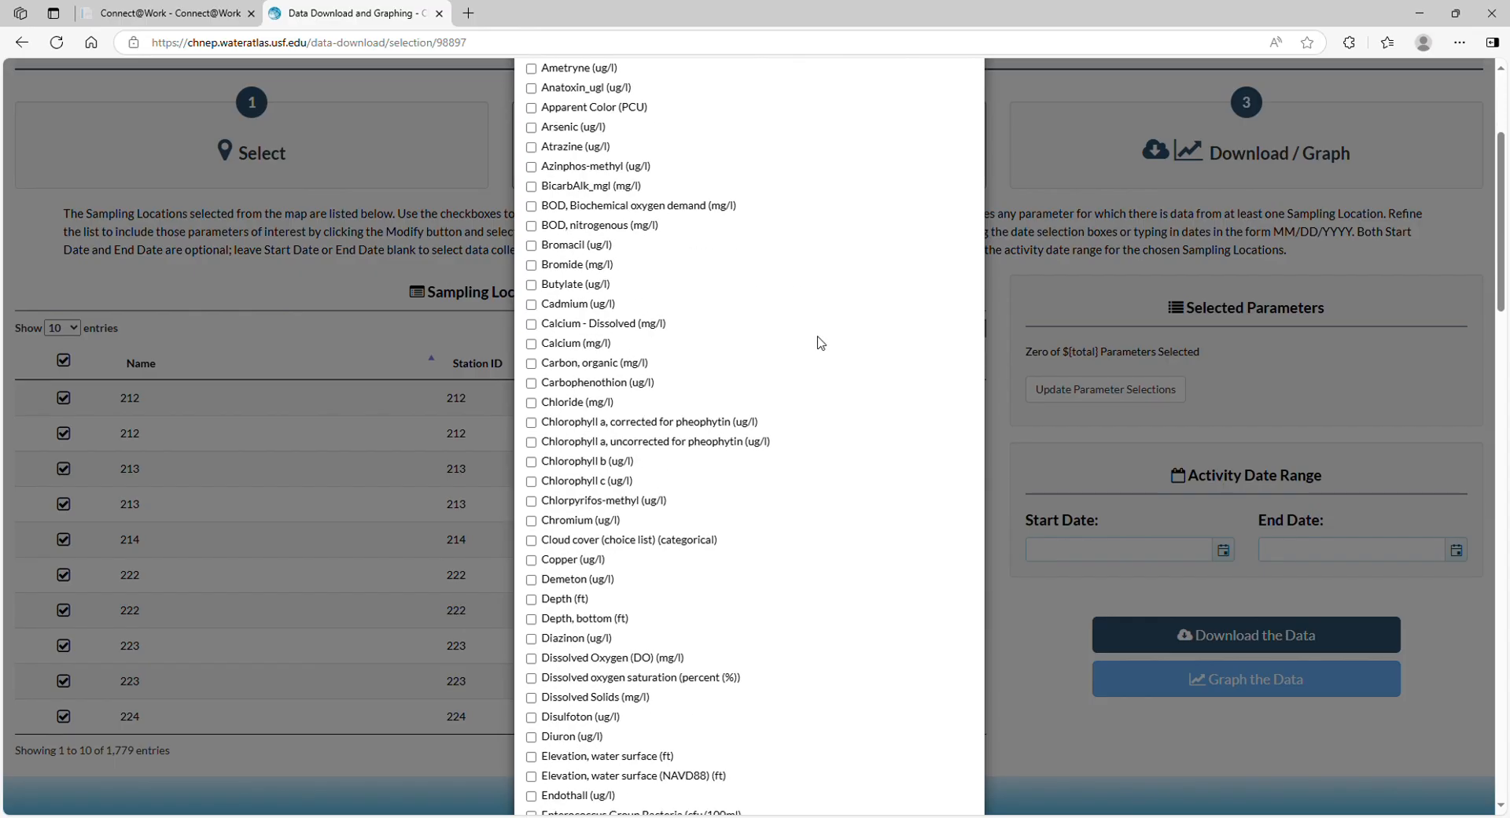
{"action": "scroll", "coordinate": [820, 342], "scroll_direction": "down", "scroll_amount": 10}
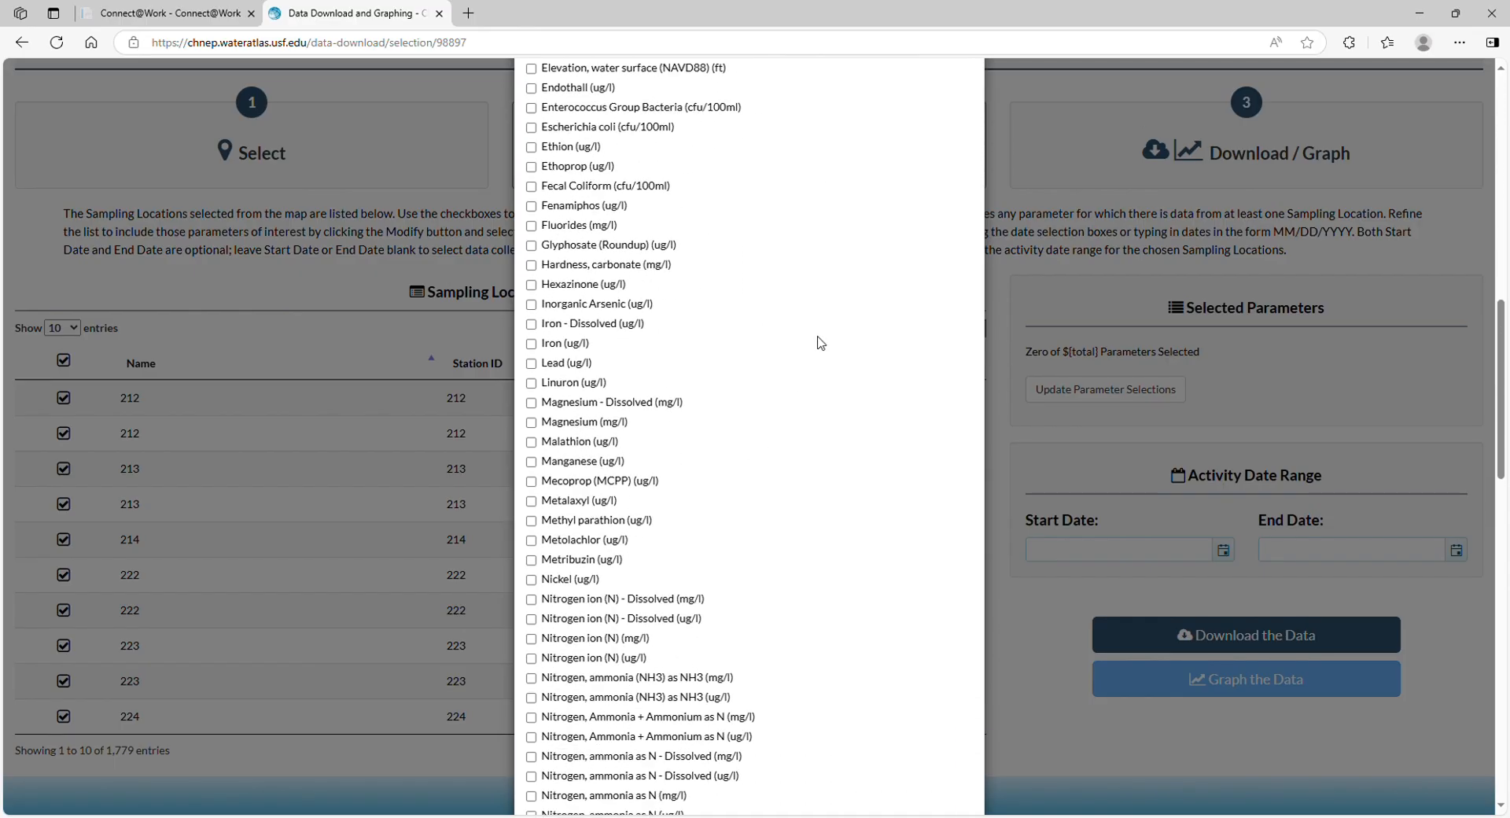
{"action": "scroll", "coordinate": [820, 342], "scroll_direction": "down", "scroll_amount": 3}
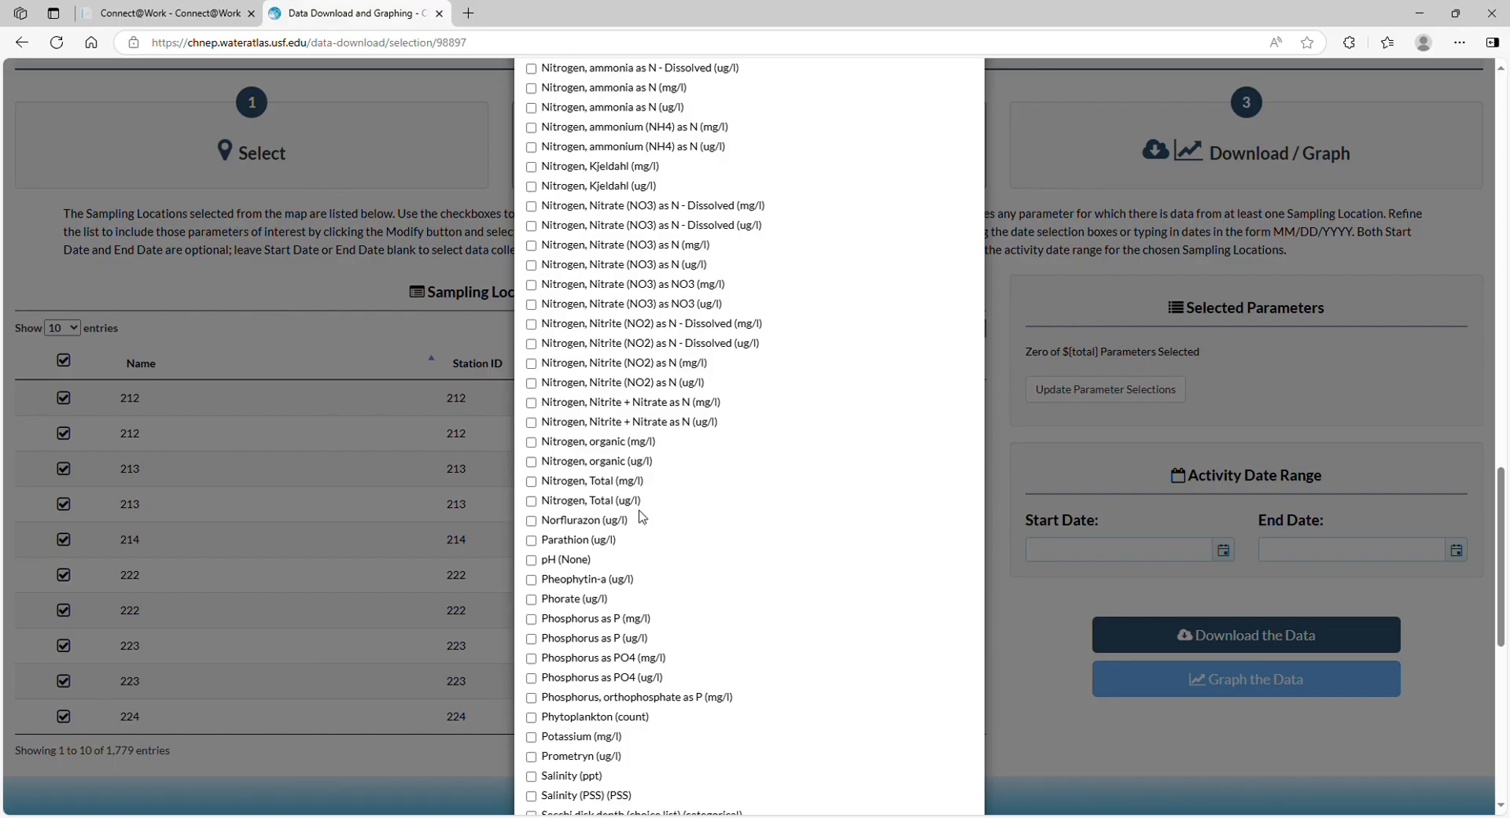
{"action": "left_click", "coordinate": [530, 481]}
{"action": "scroll", "coordinate": [780, 450], "scroll_direction": "down", "scroll_amount": 8}
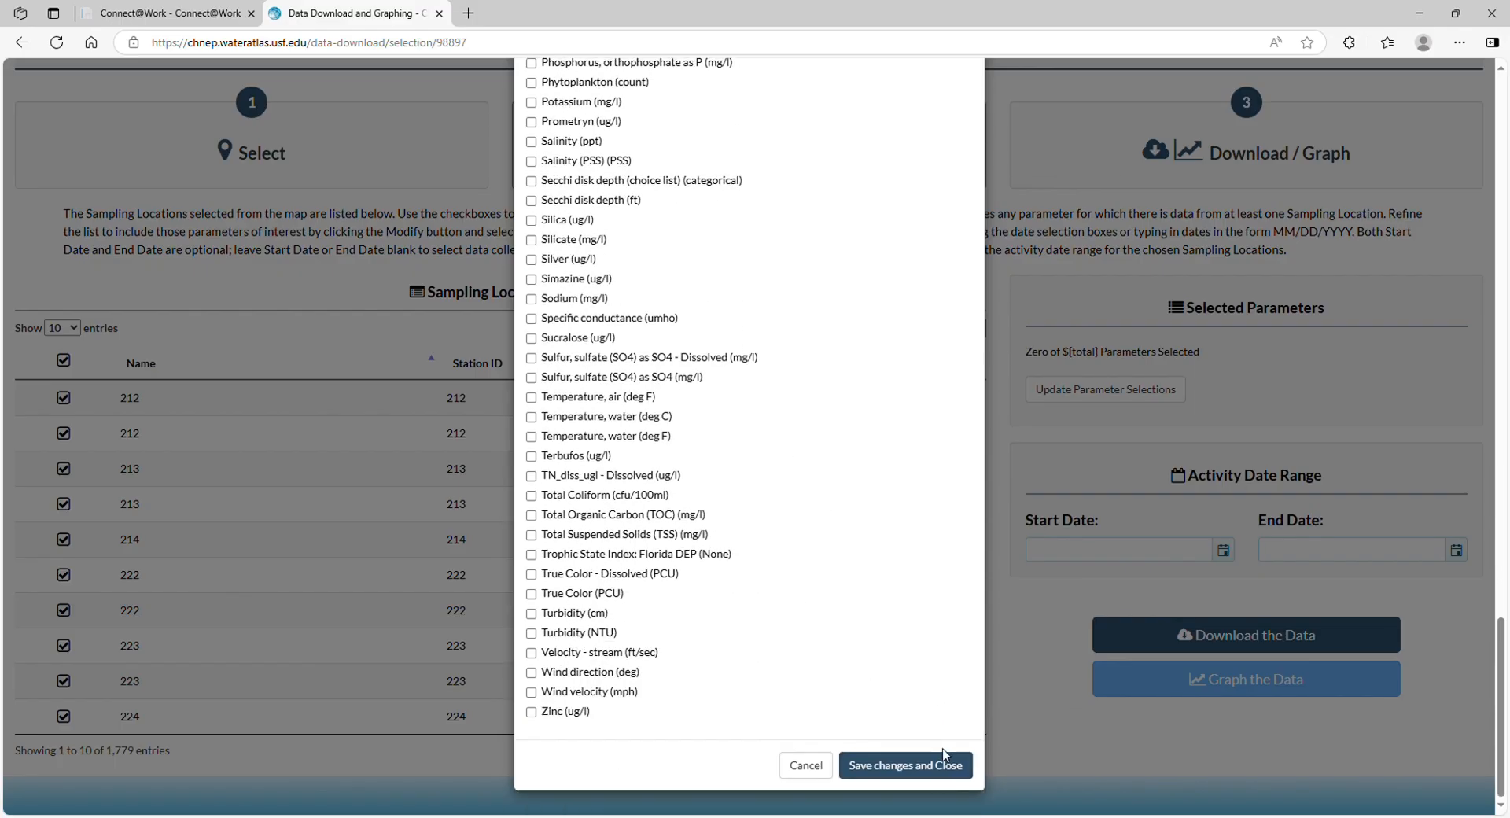
{"action": "left_click", "coordinate": [928, 768]}
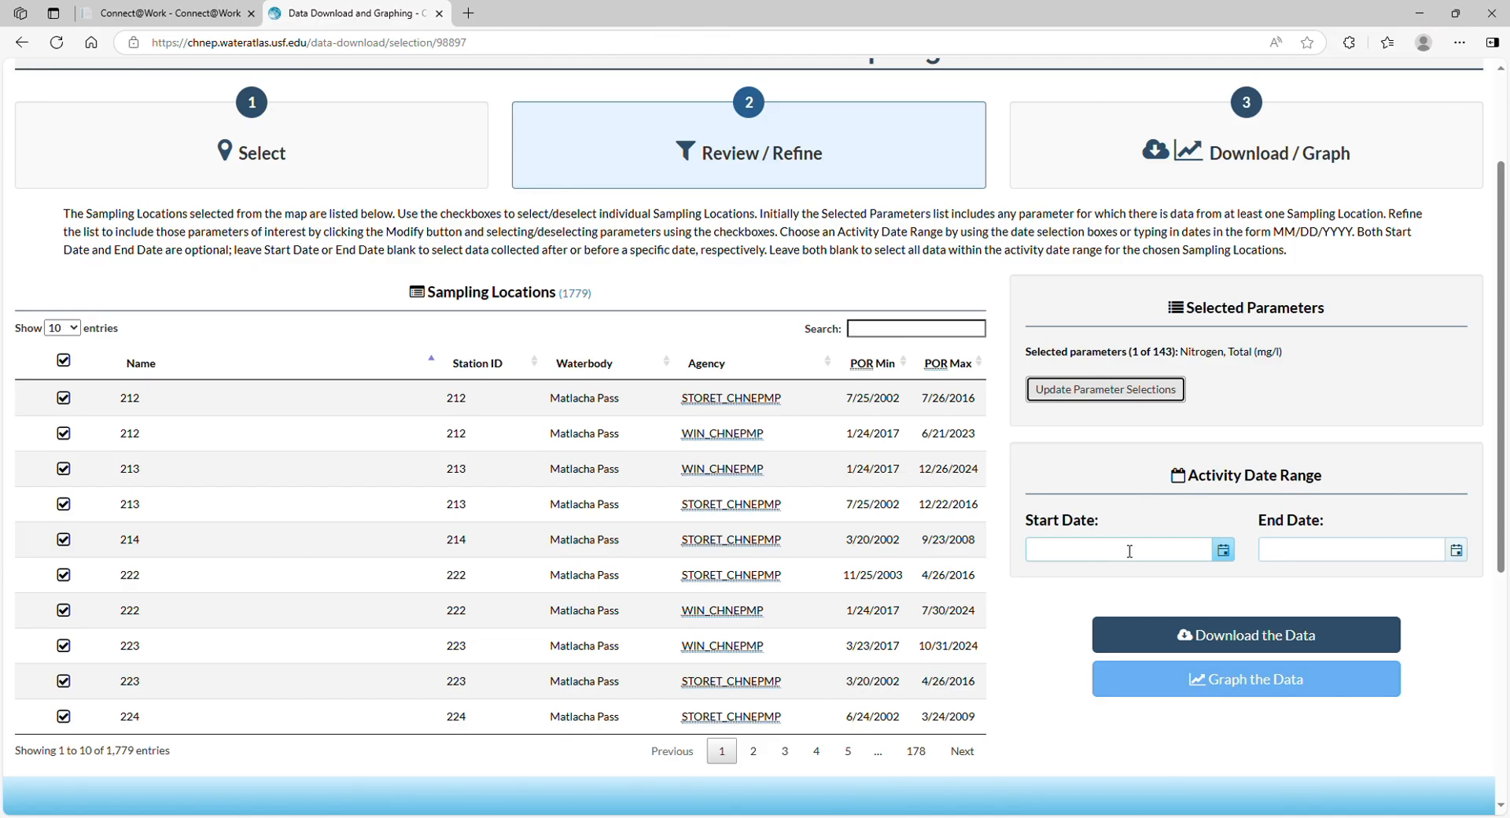
Set the activity date range from 6/24/2020 to 6/24/2025
{"action": "left_click", "coordinate": [1223, 552]}
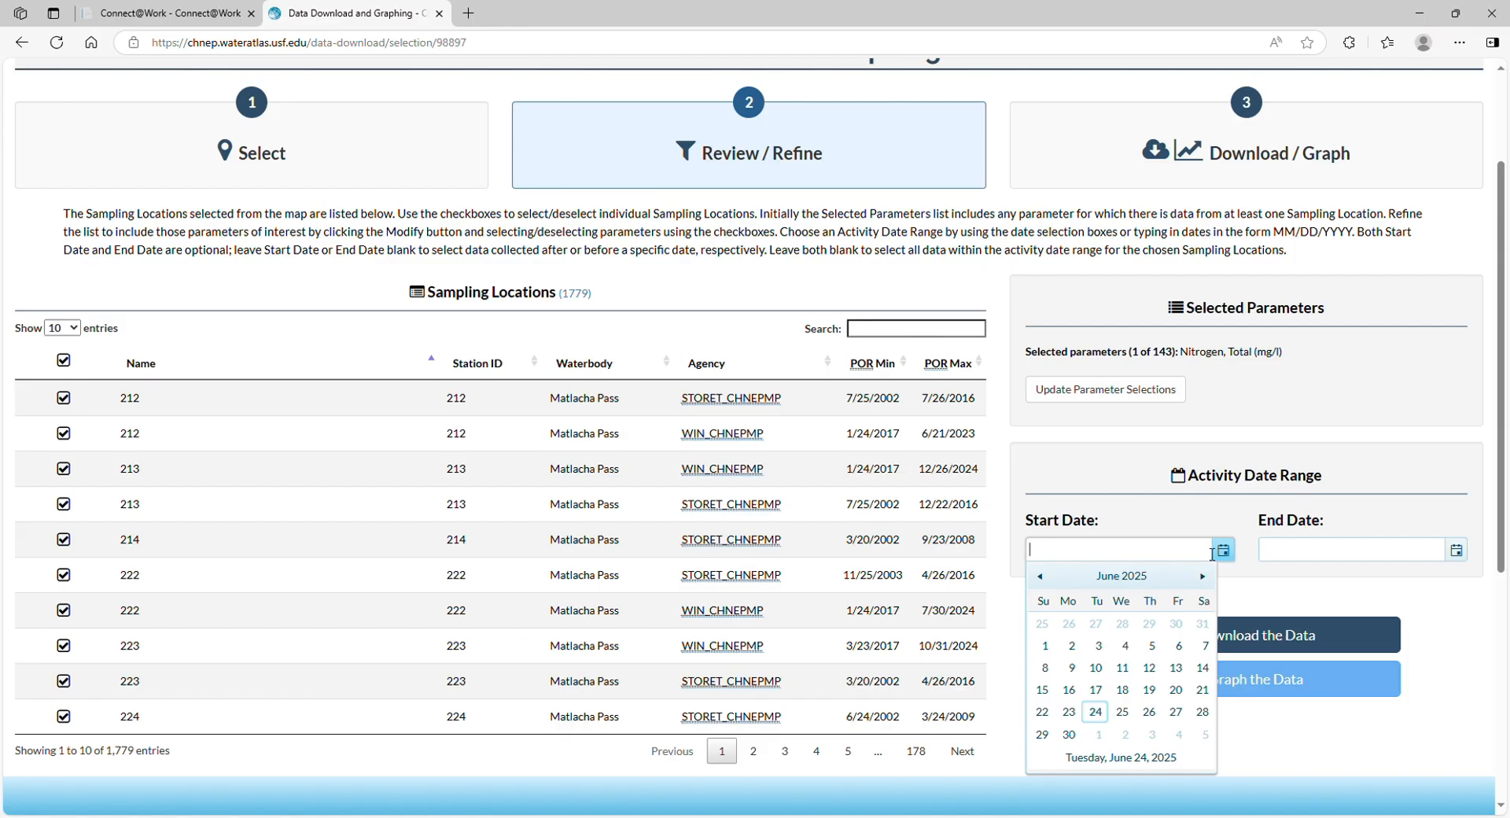
{"action": "left_click", "coordinate": [1150, 579]}
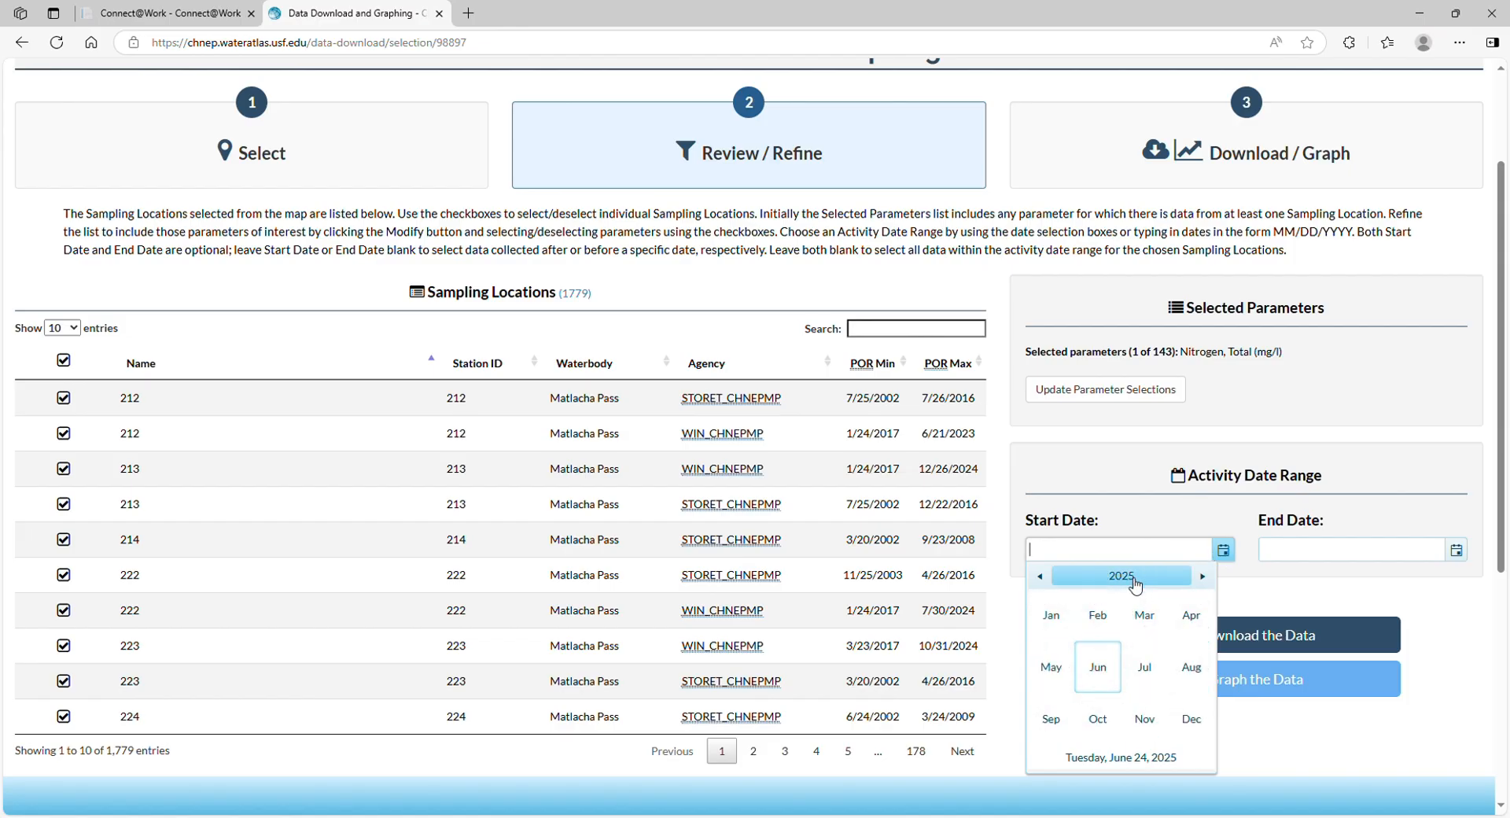
{"action": "left_click", "coordinate": [1133, 577]}
{"action": "left_click", "coordinate": [1097, 621]}
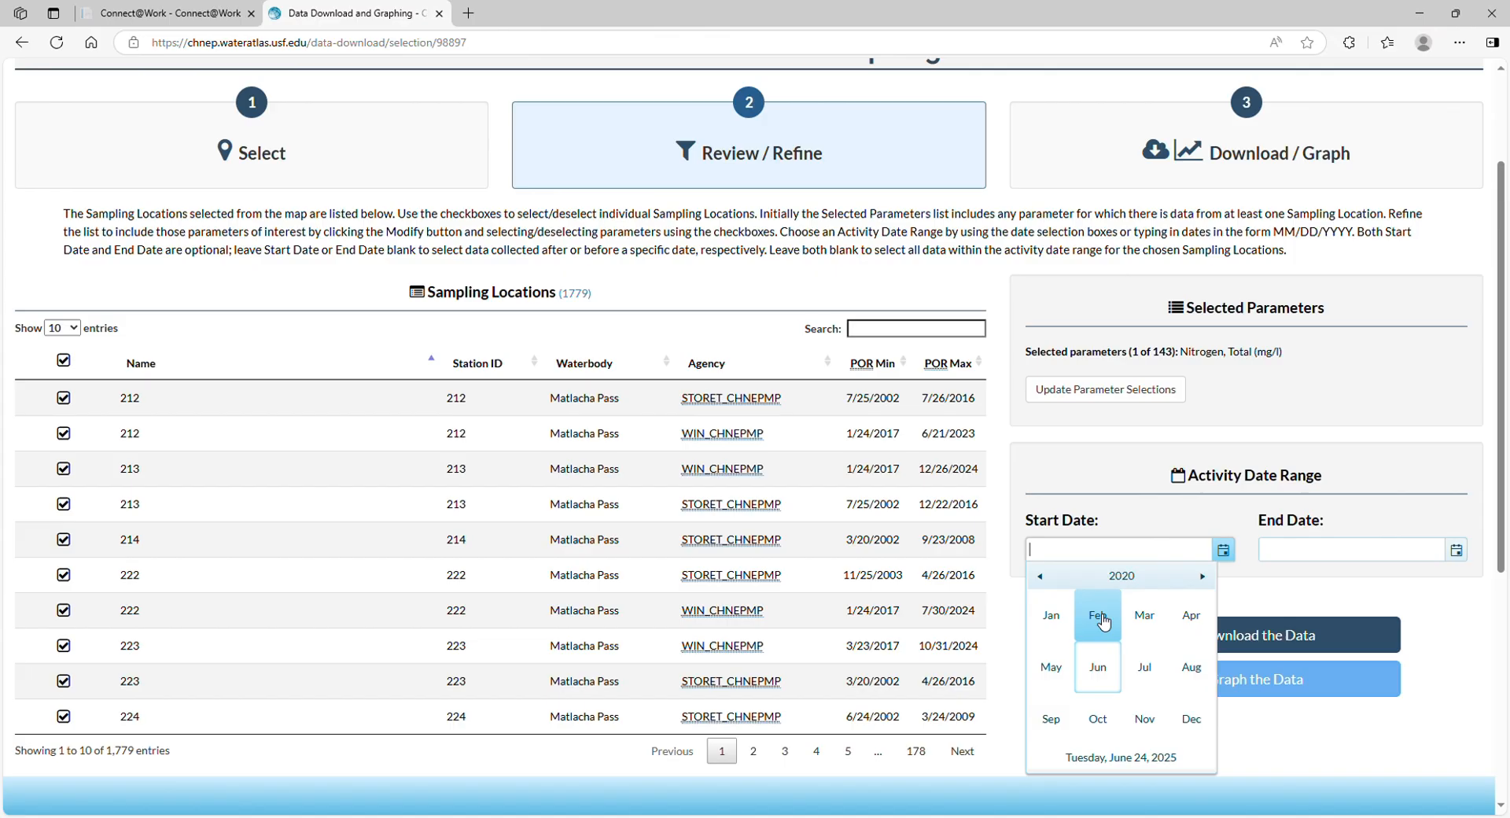
{"action": "left_click", "coordinate": [1101, 669]}
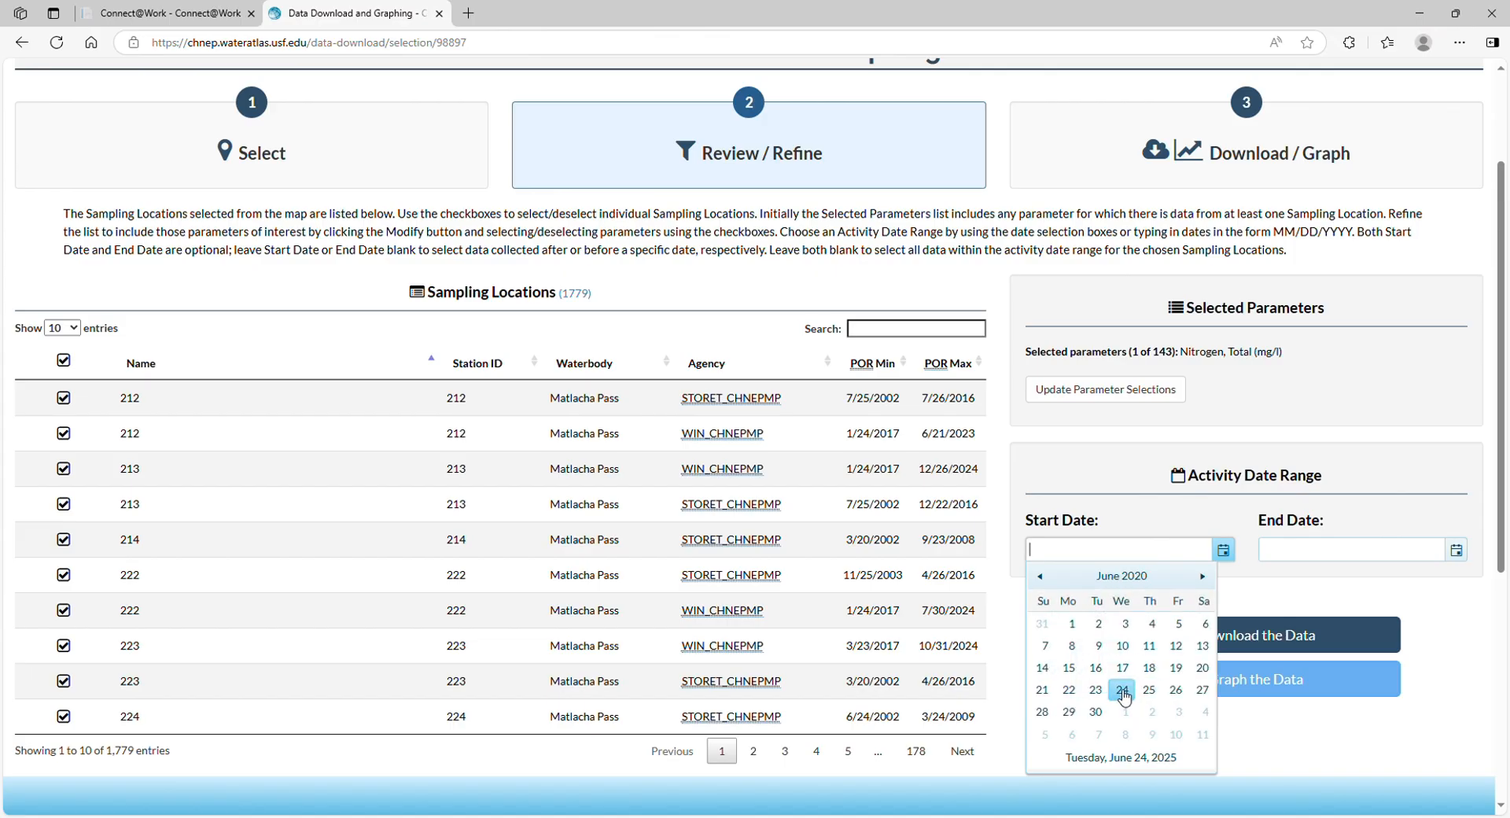
{"action": "left_click", "coordinate": [1121, 690]}
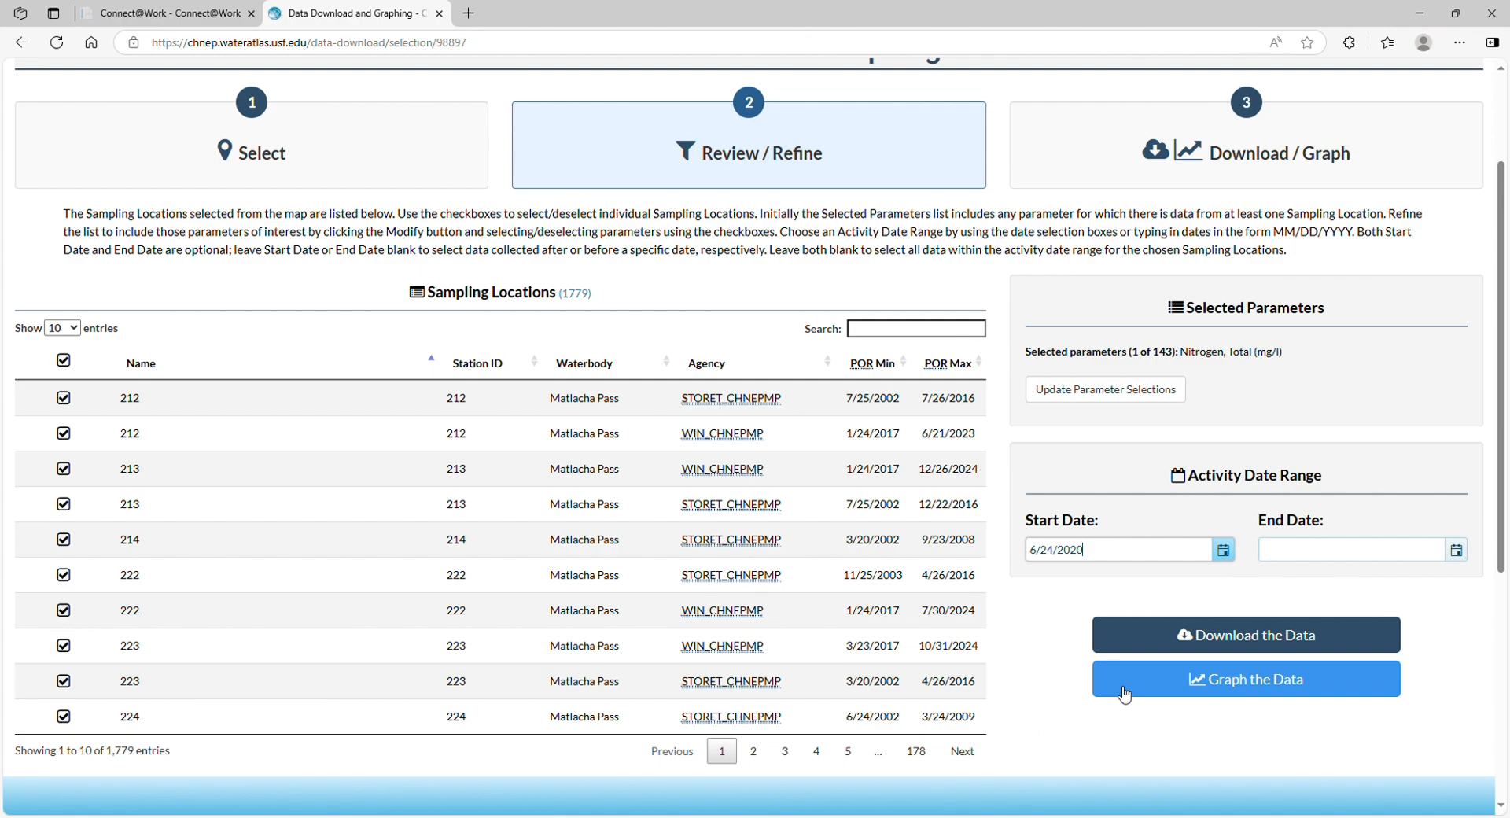
{"action": "left_click", "coordinate": [1456, 549]}
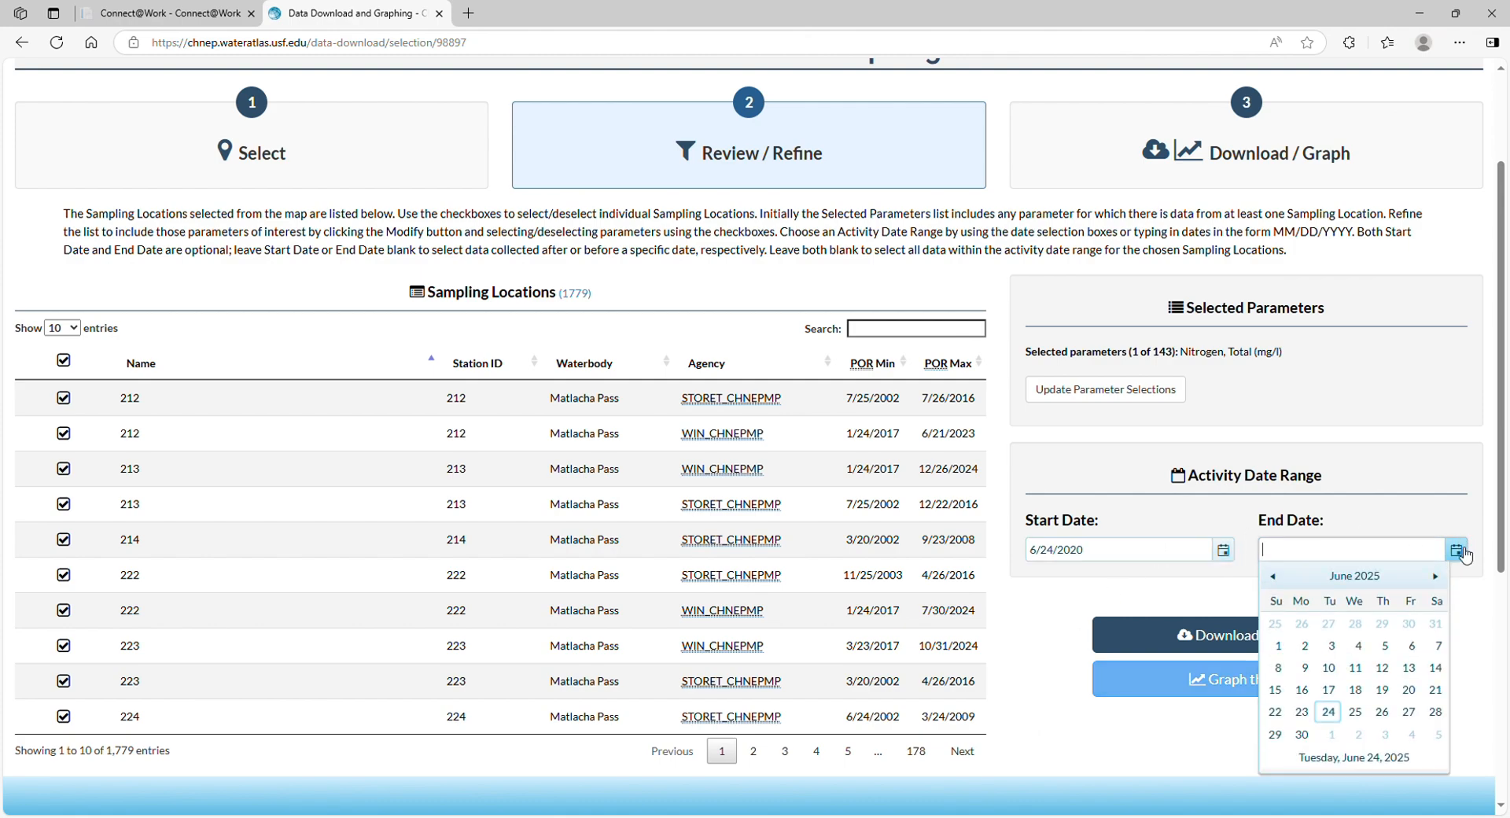
{"action": "left_click", "coordinate": [1329, 712]}
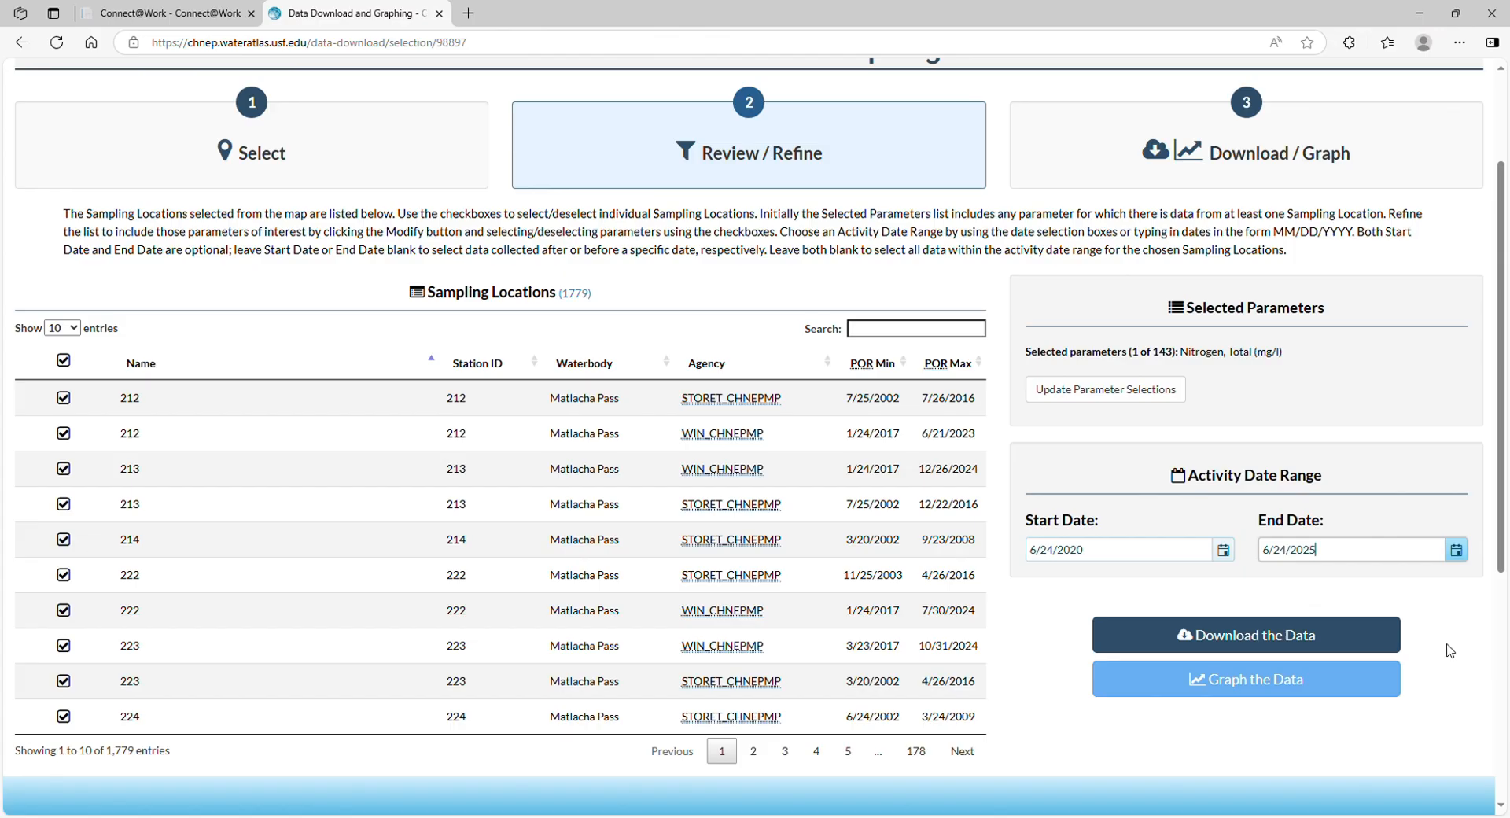
Submit a download request for the filtered data, leaving the optional email address blank
{"action": "scroll", "coordinate": [1443, 570], "scroll_direction": "up", "scroll_amount": 1}
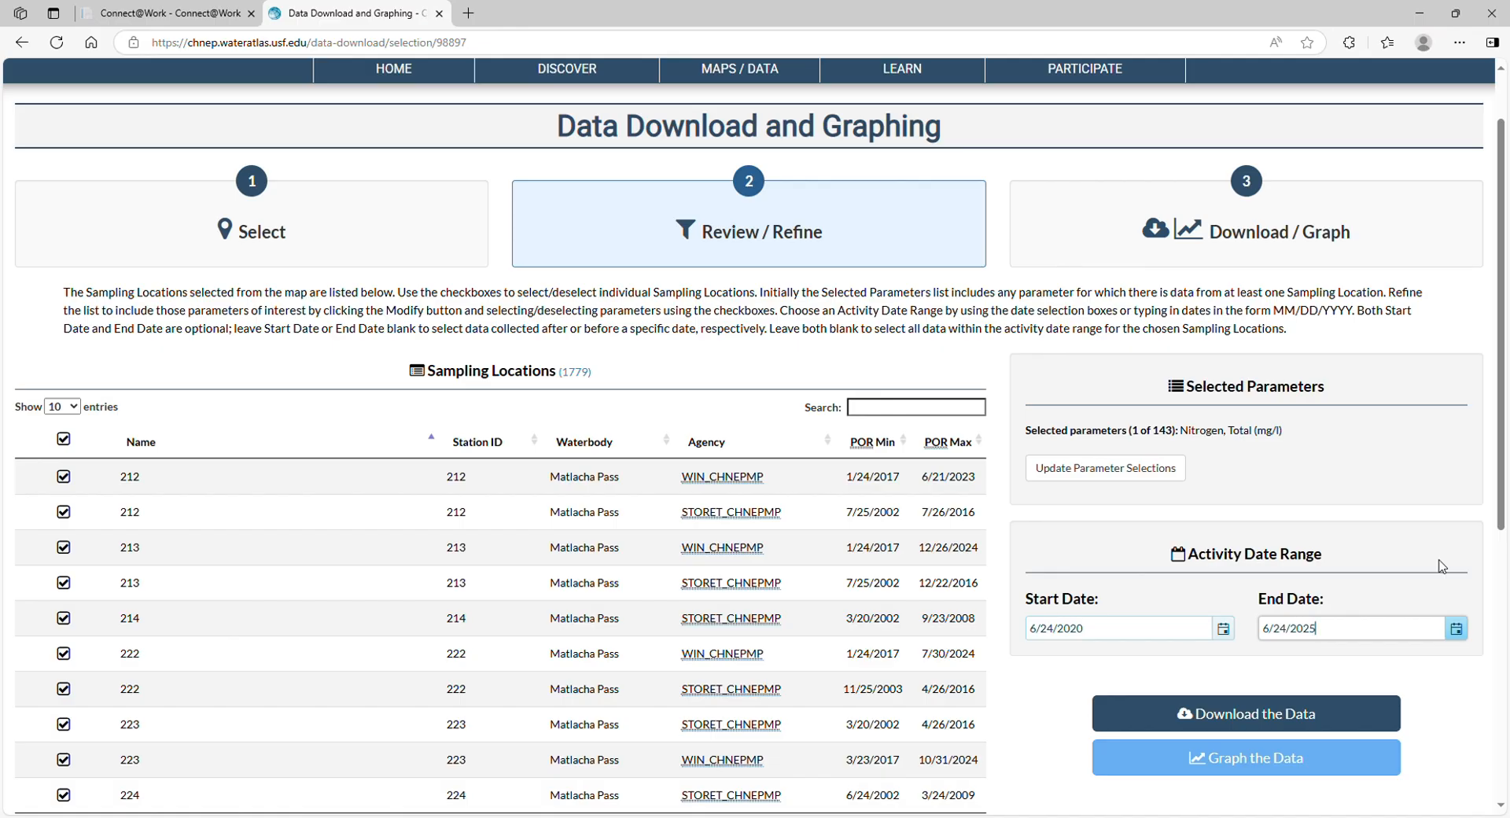
{"action": "scroll", "coordinate": [1382, 633], "scroll_direction": "down", "scroll_amount": 1}
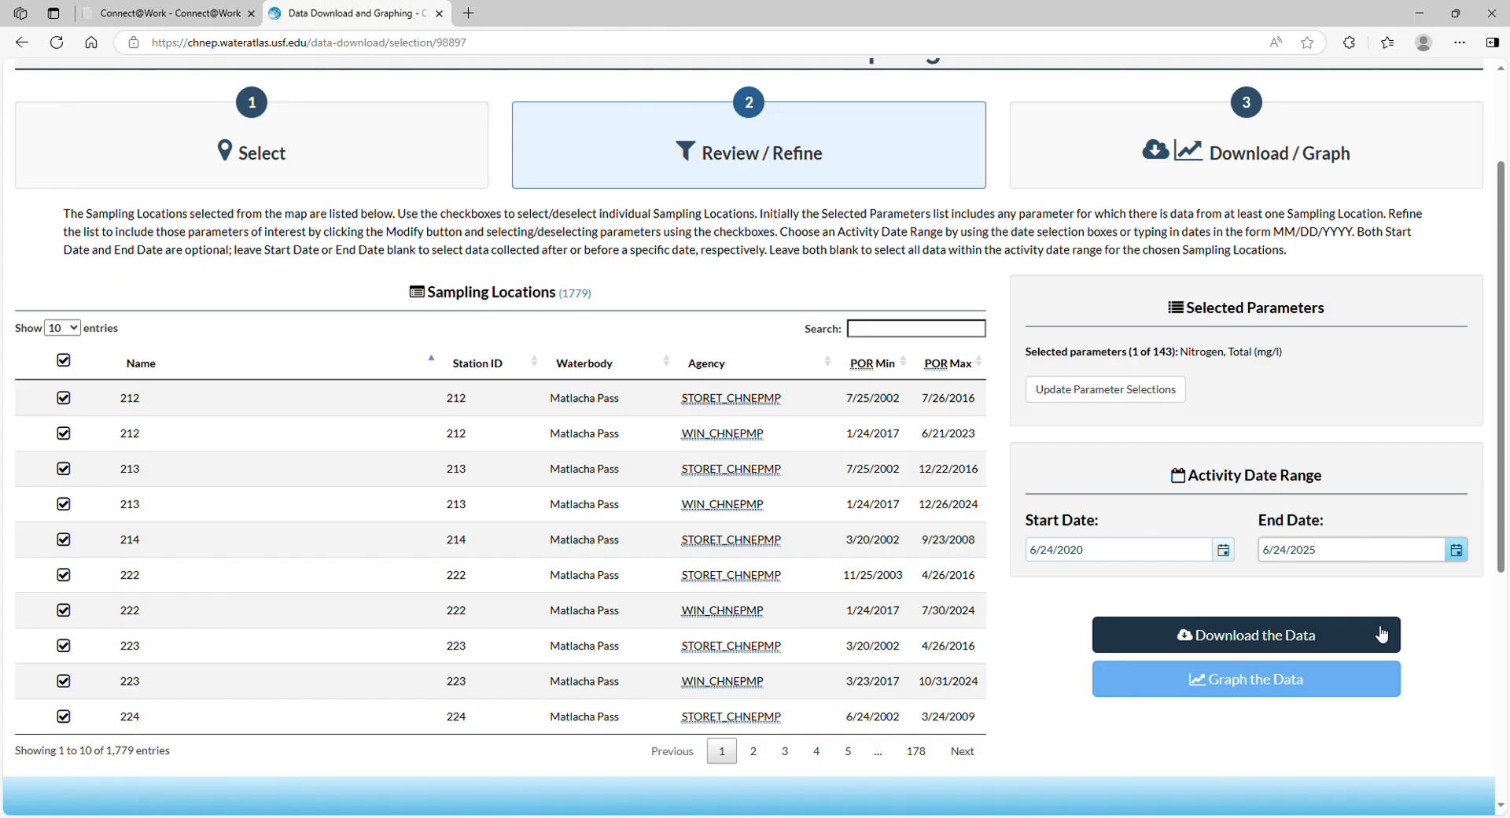
{"action": "left_click", "coordinate": [1382, 634]}
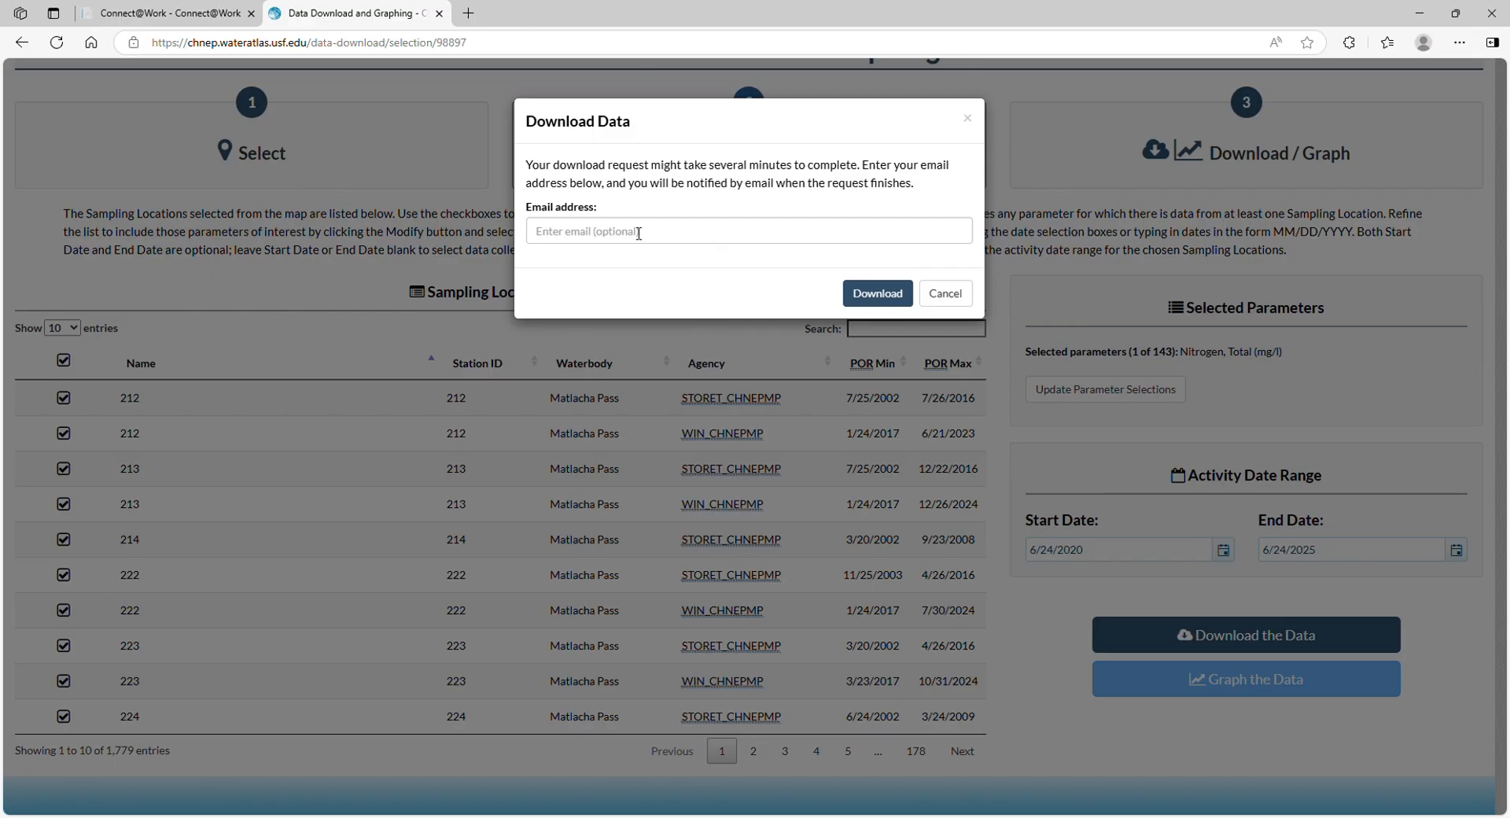
{"action": "left_click", "coordinate": [785, 238]}
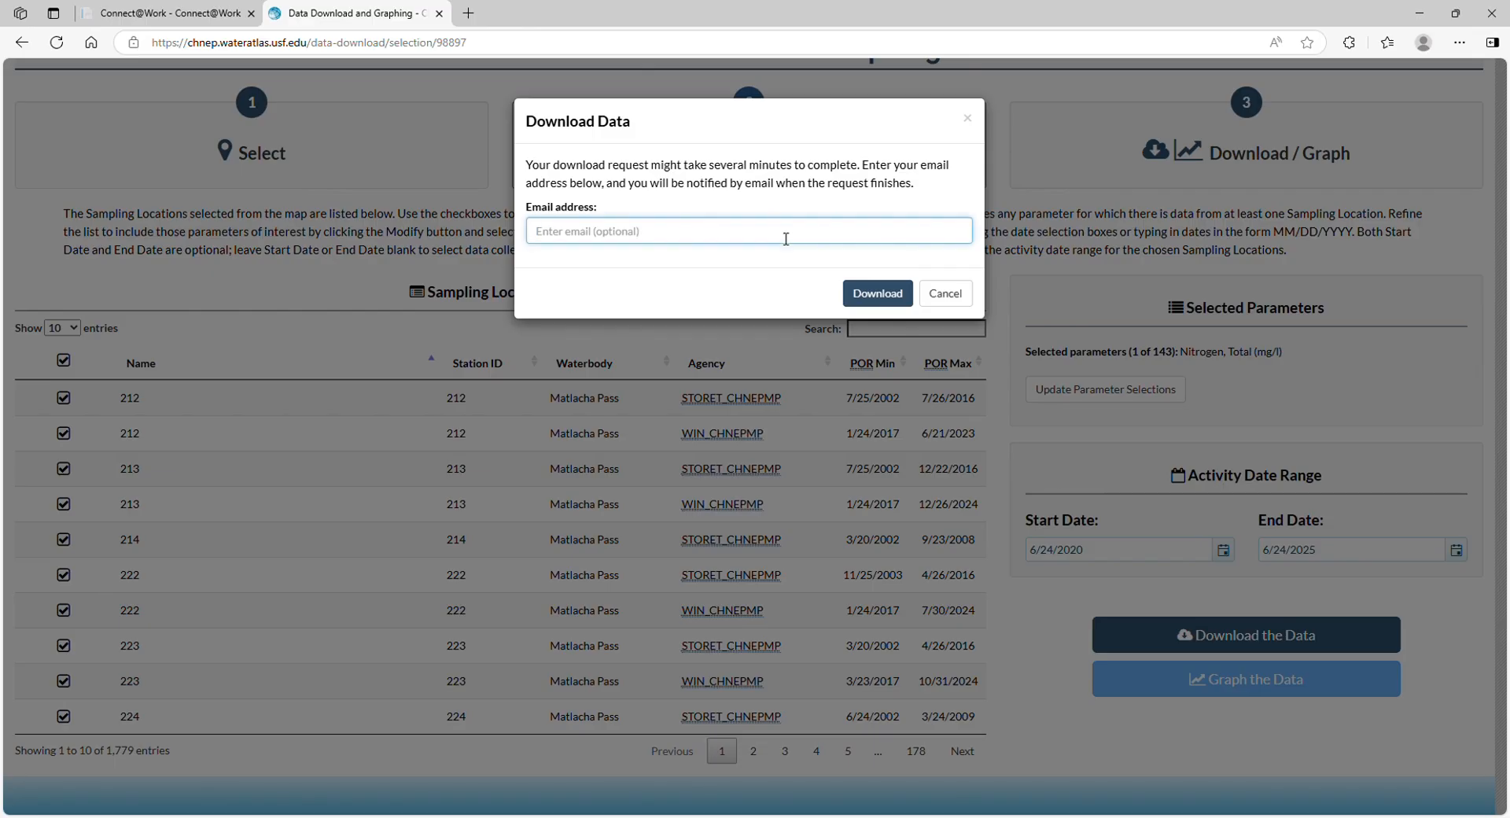
{"action": "left_click", "coordinate": [892, 295]}
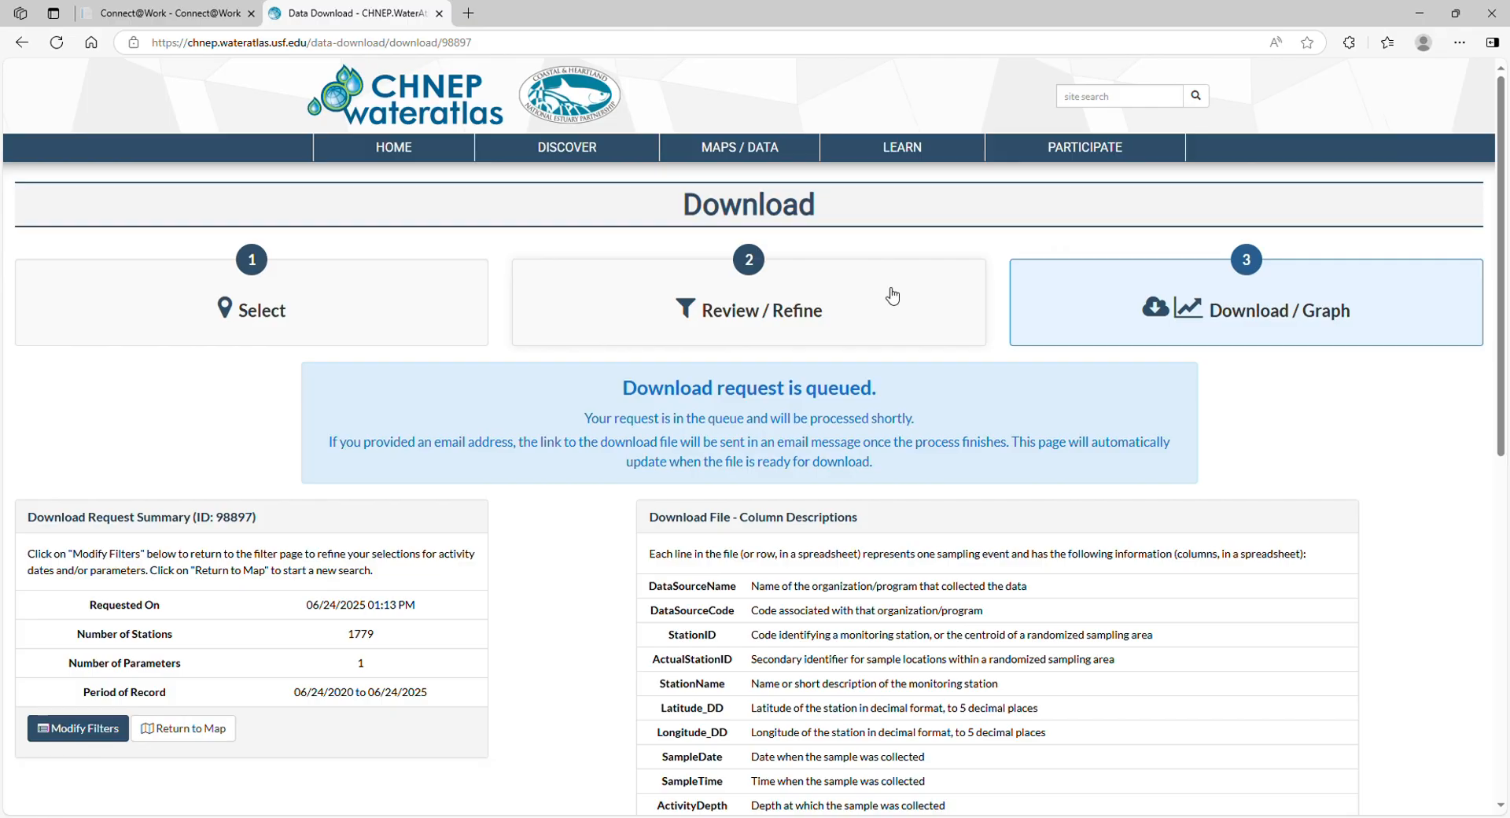
Review the download request summary and column descriptions, and download the completed data file
{"action": "scroll", "coordinate": [509, 361], "scroll_direction": "down", "scroll_amount": 2}
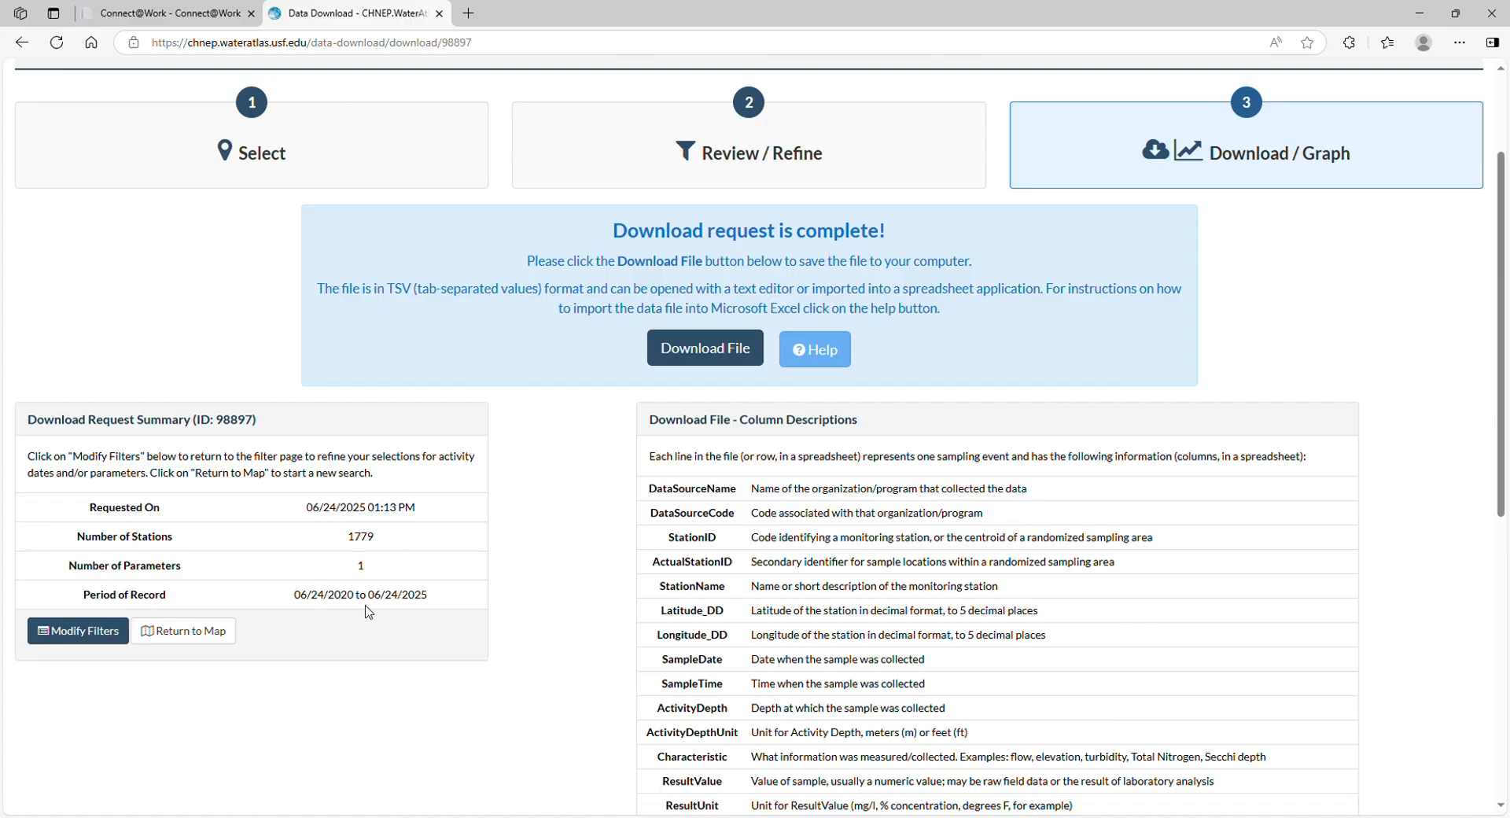
{"action": "scroll", "coordinate": [1107, 401], "scroll_direction": "down", "scroll_amount": 2}
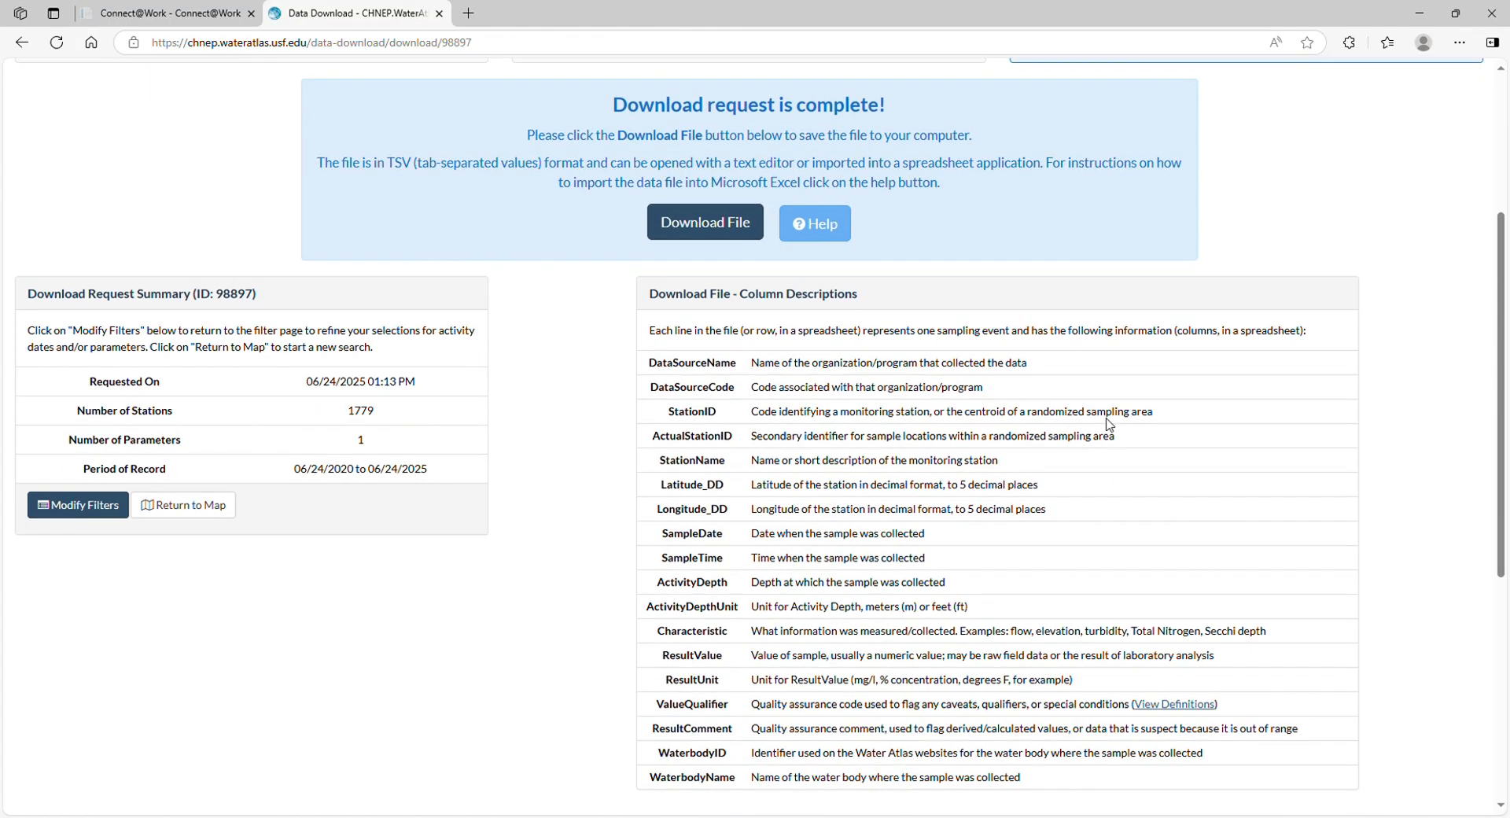
{"action": "scroll", "coordinate": [1109, 425], "scroll_direction": "down", "scroll_amount": 2}
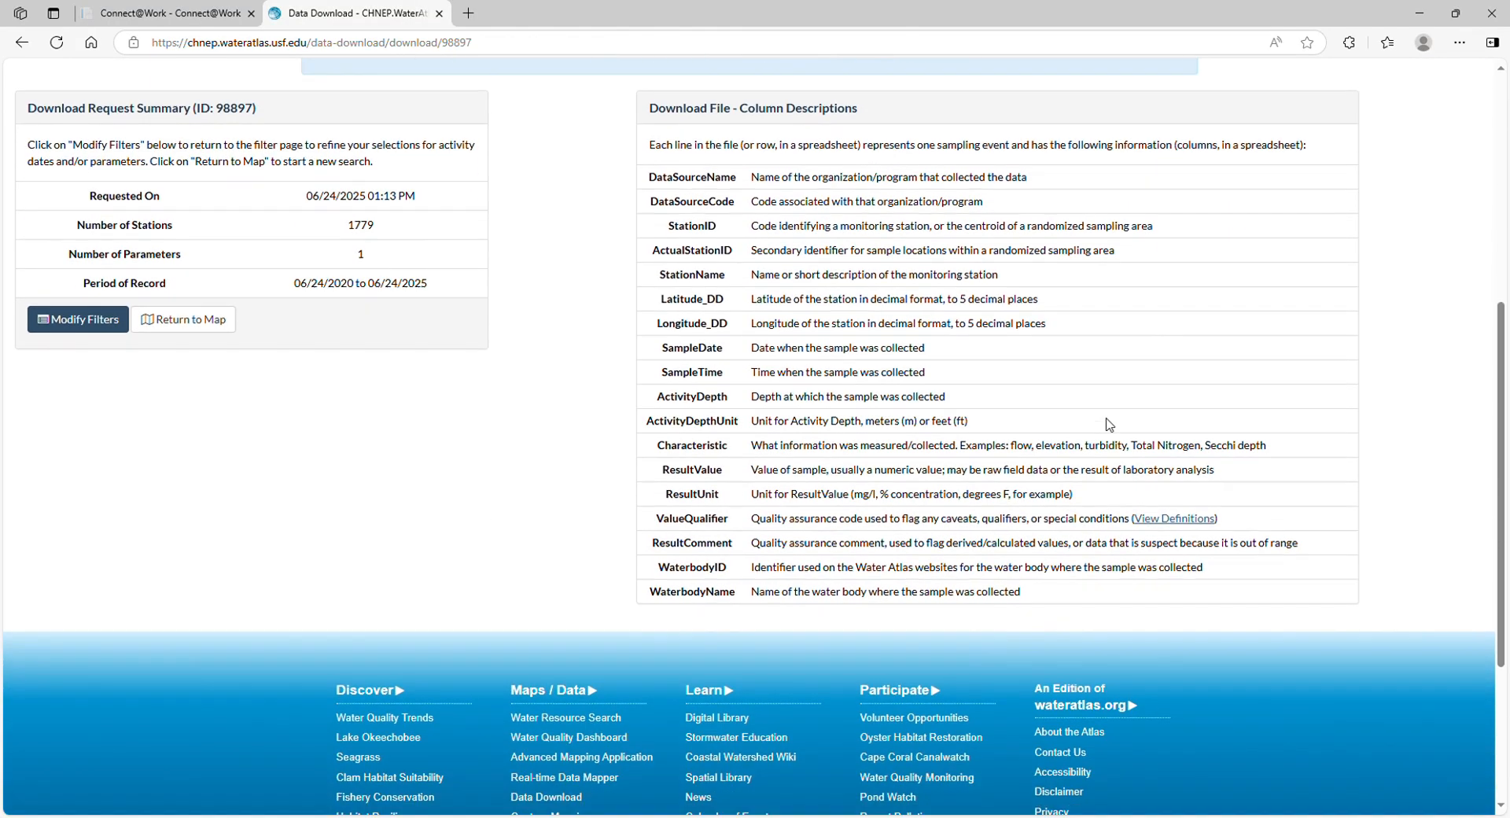
{"action": "scroll", "coordinate": [1101, 472], "scroll_direction": "up", "scroll_amount": 6}
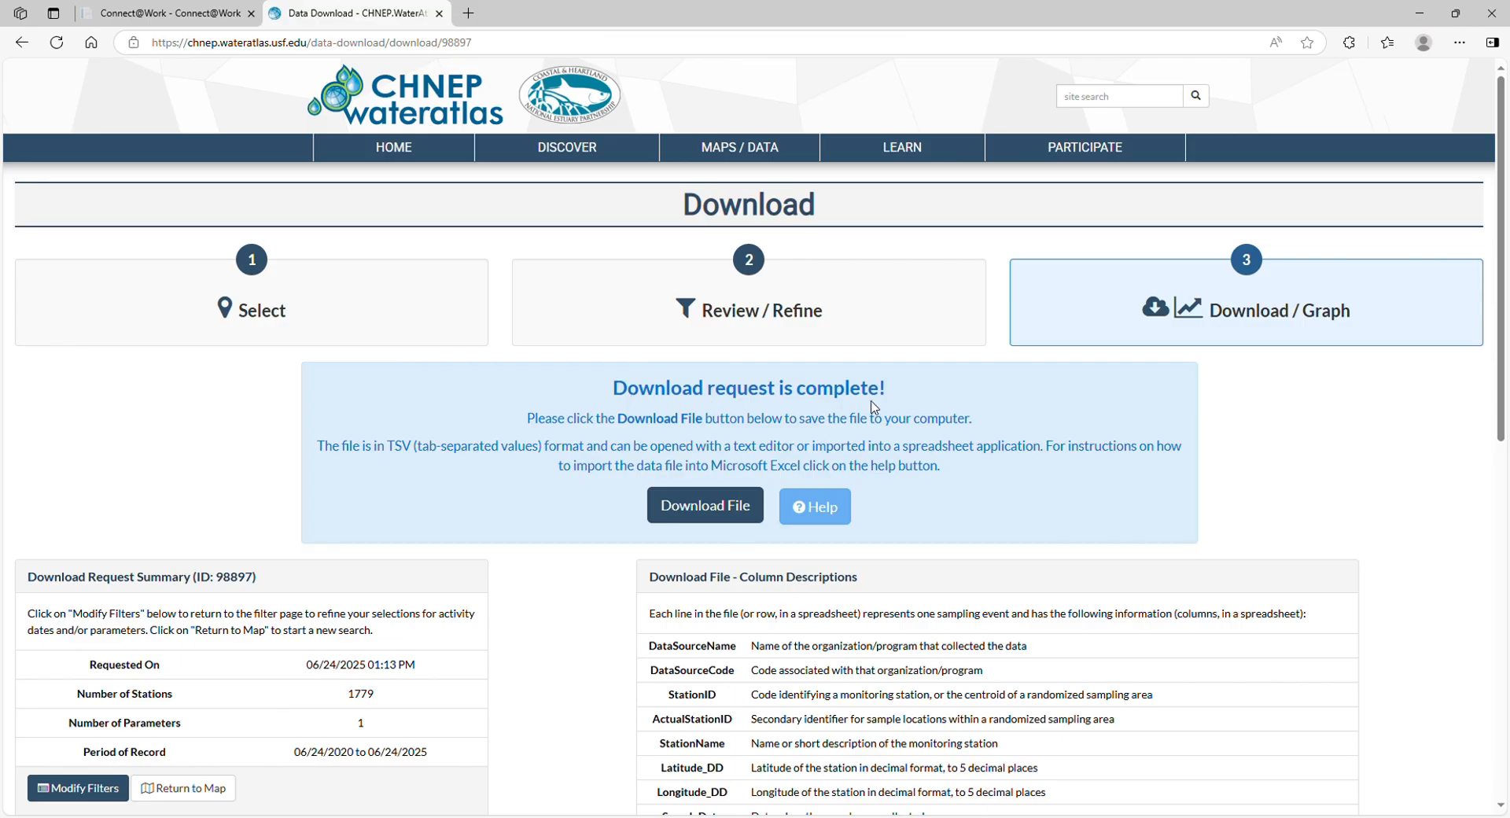
{"action": "left_click", "coordinate": [746, 497]}
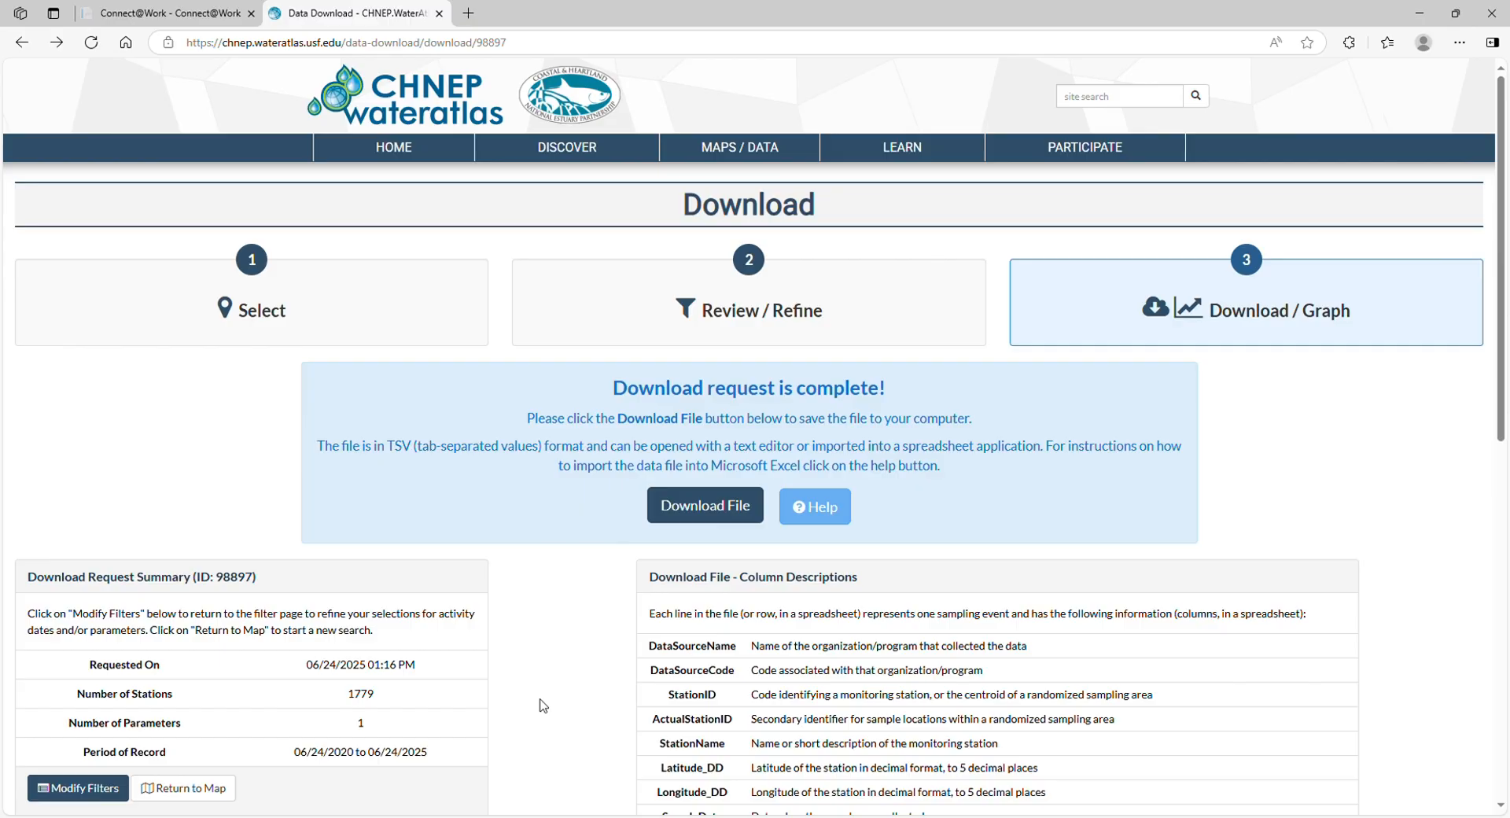
Return to the request's filters, add Phosphorus as P (mg/l) to the selected parameters, and save the change
{"action": "left_click", "coordinate": [90, 792]}
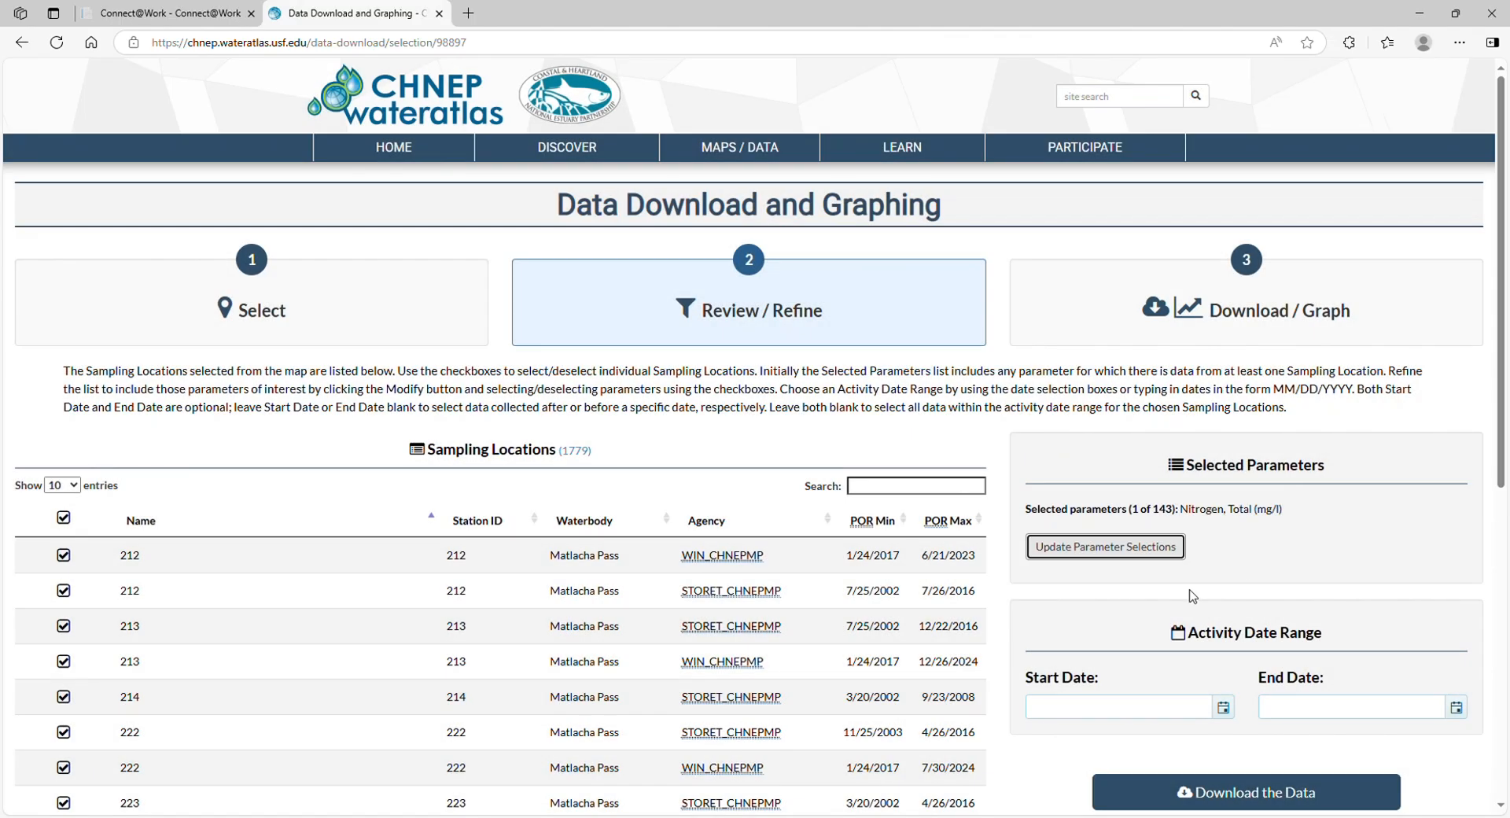
{"action": "left_click", "coordinate": [1126, 555]}
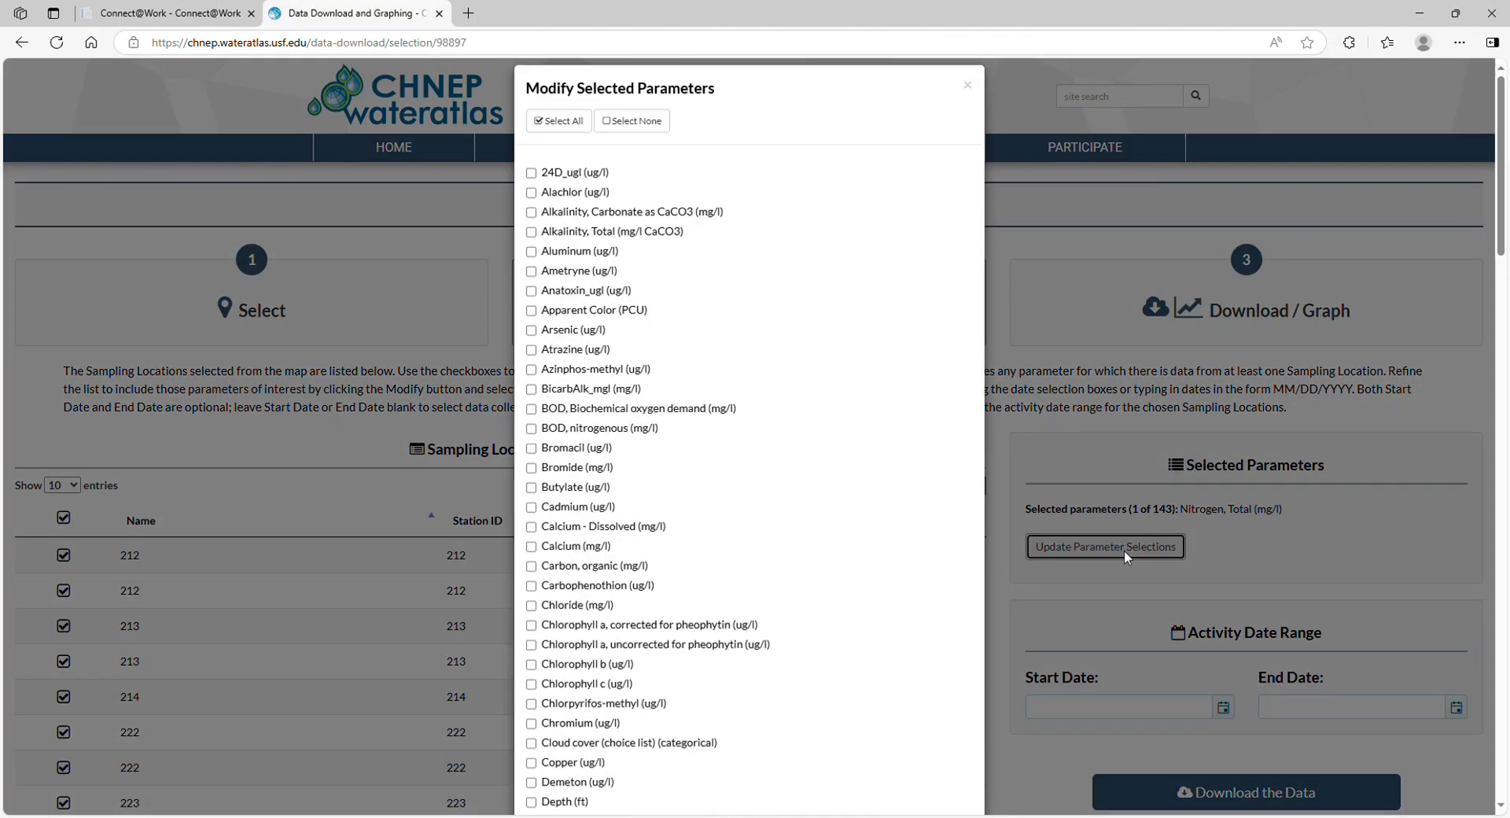
{"action": "scroll", "coordinate": [645, 383], "scroll_direction": "down", "scroll_amount": 12}
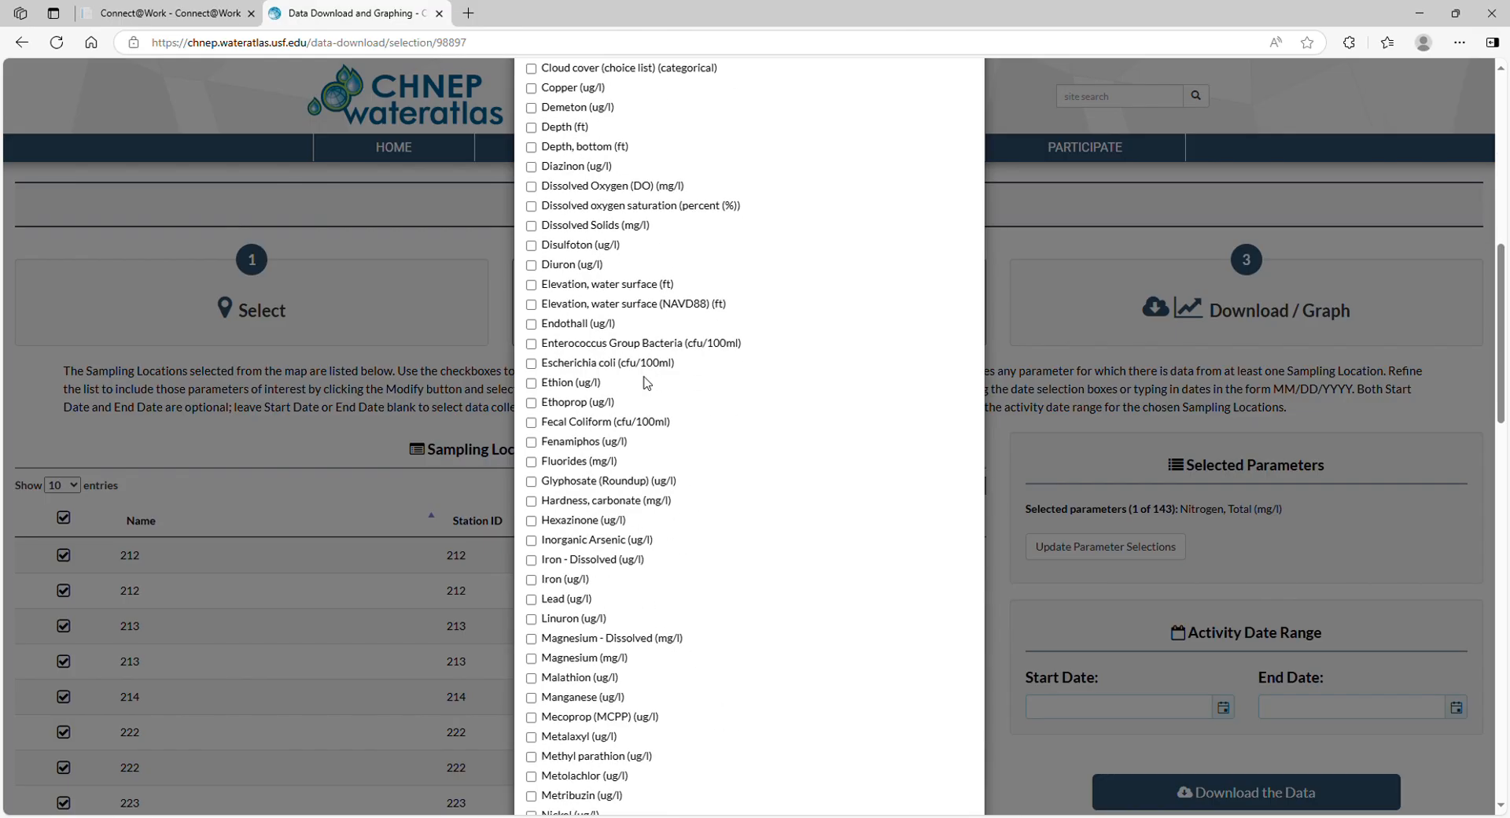
{"action": "scroll", "coordinate": [644, 383], "scroll_direction": "down", "scroll_amount": 12}
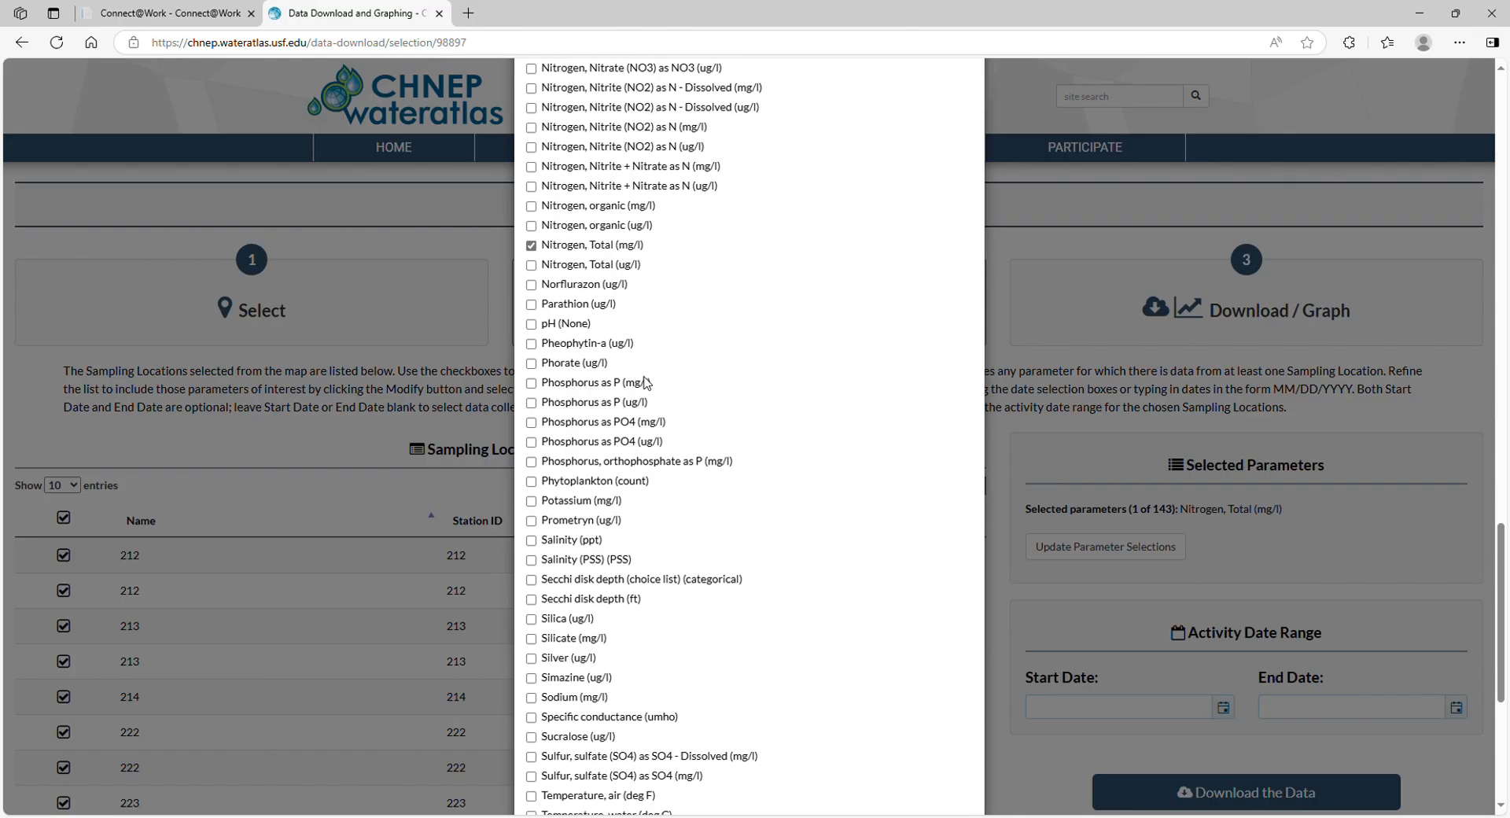
{"action": "left_click", "coordinate": [532, 384]}
{"action": "scroll", "coordinate": [684, 391], "scroll_direction": "down", "scroll_amount": 5}
{"action": "left_click", "coordinate": [934, 763]}
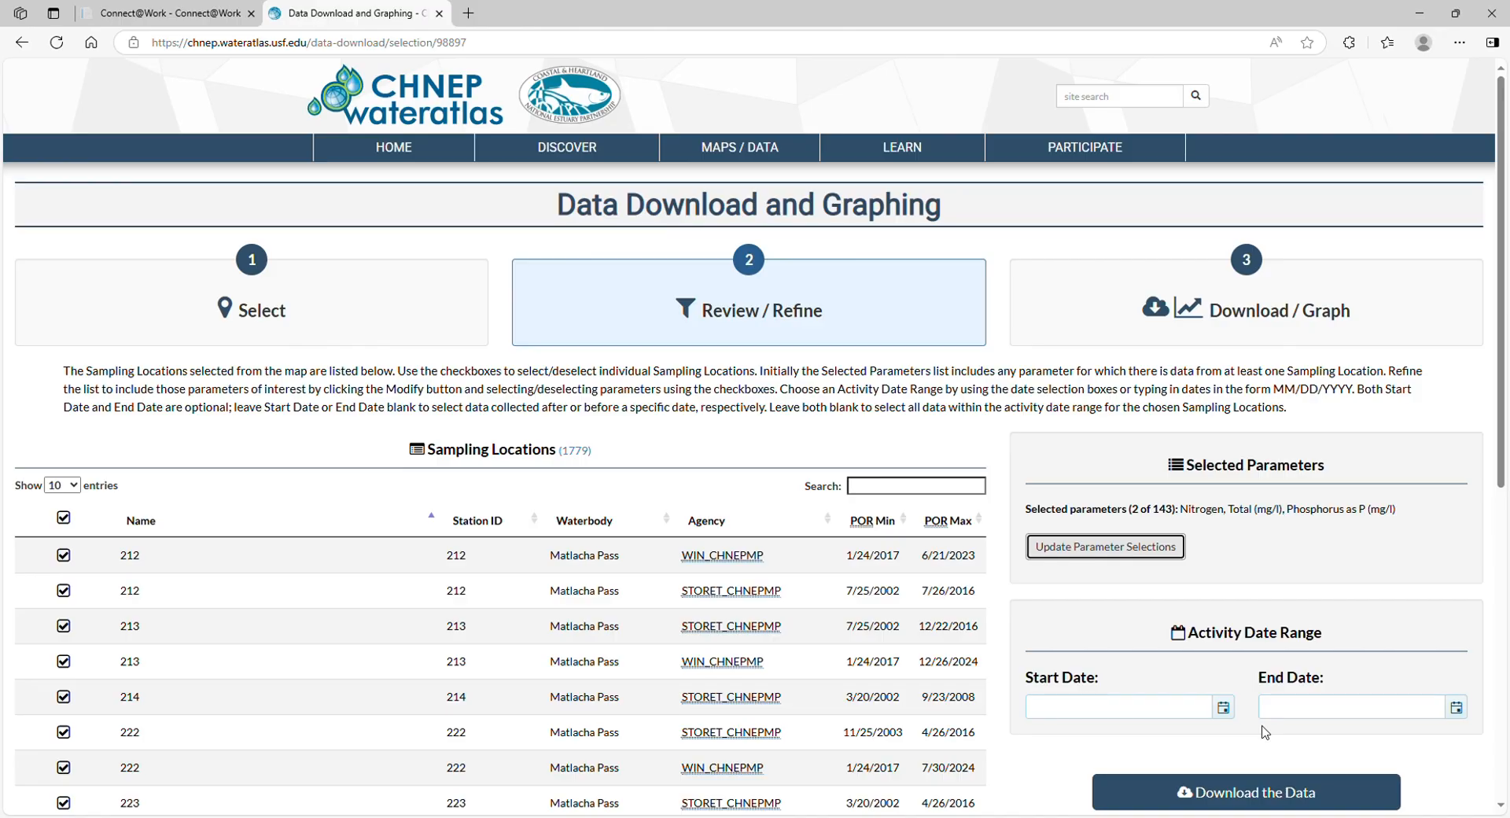
Restrict the two-parameter selection to activity dates from 6/24/2020 through 6/24/2025
{"action": "left_click", "coordinate": [1225, 707]}
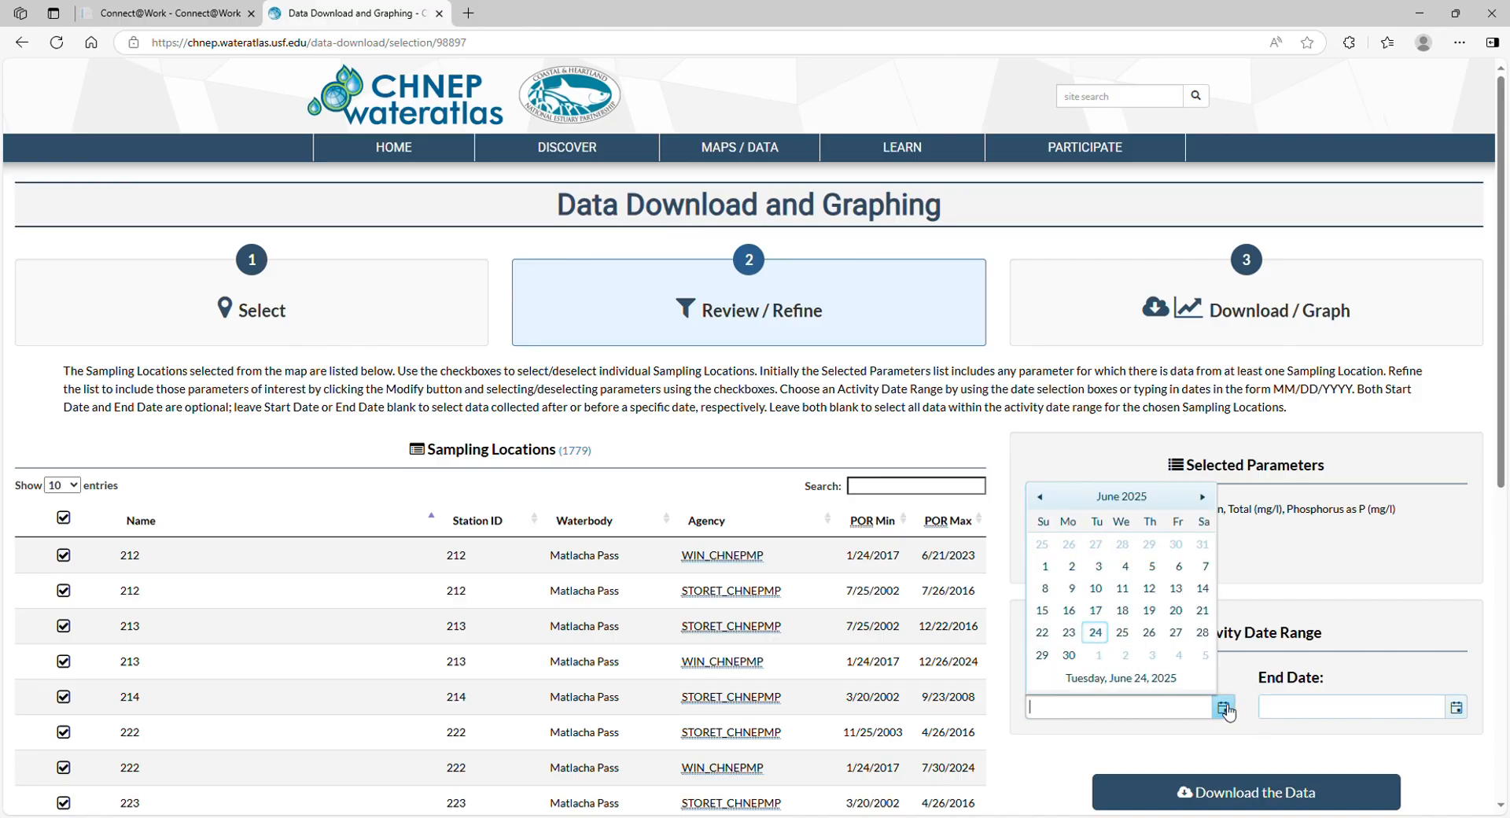
{"action": "left_click", "coordinate": [1122, 496]}
{"action": "left_click", "coordinate": [1122, 496]}
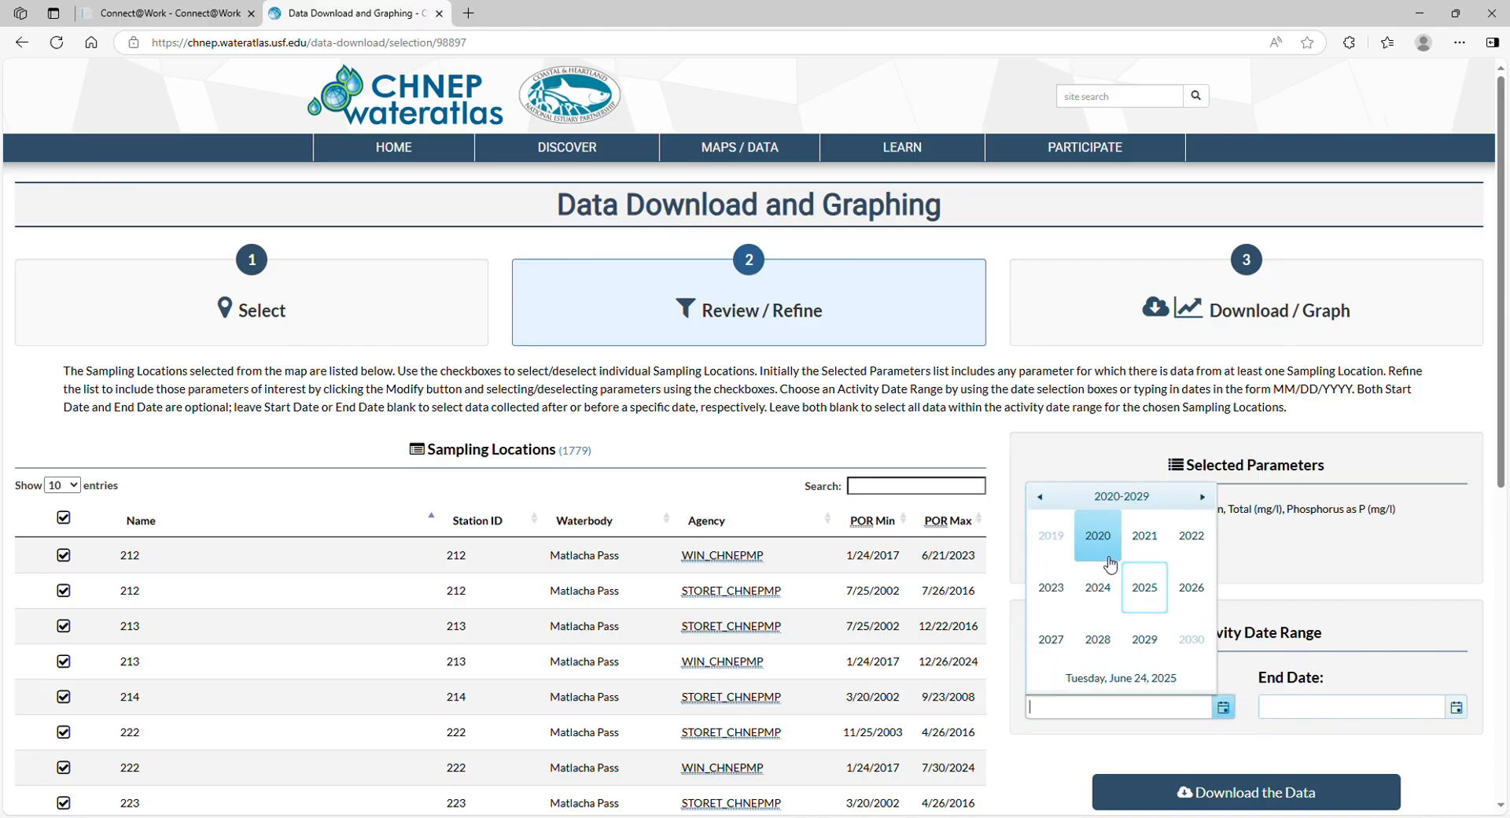
{"action": "left_click", "coordinate": [1109, 558]}
{"action": "left_click", "coordinate": [1107, 588]}
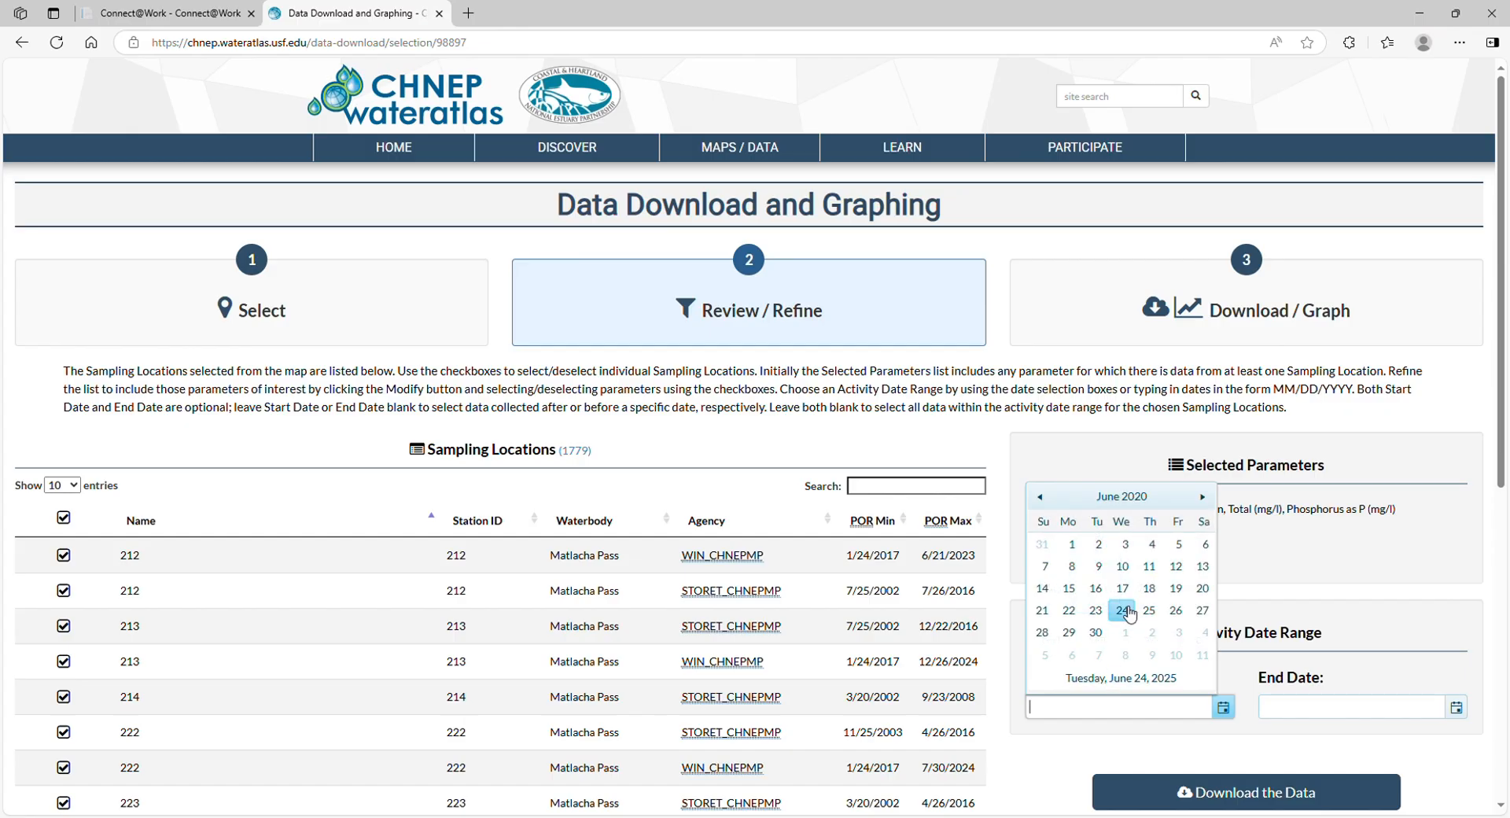
{"action": "left_click", "coordinate": [1123, 611]}
{"action": "left_click", "coordinate": [1456, 707]}
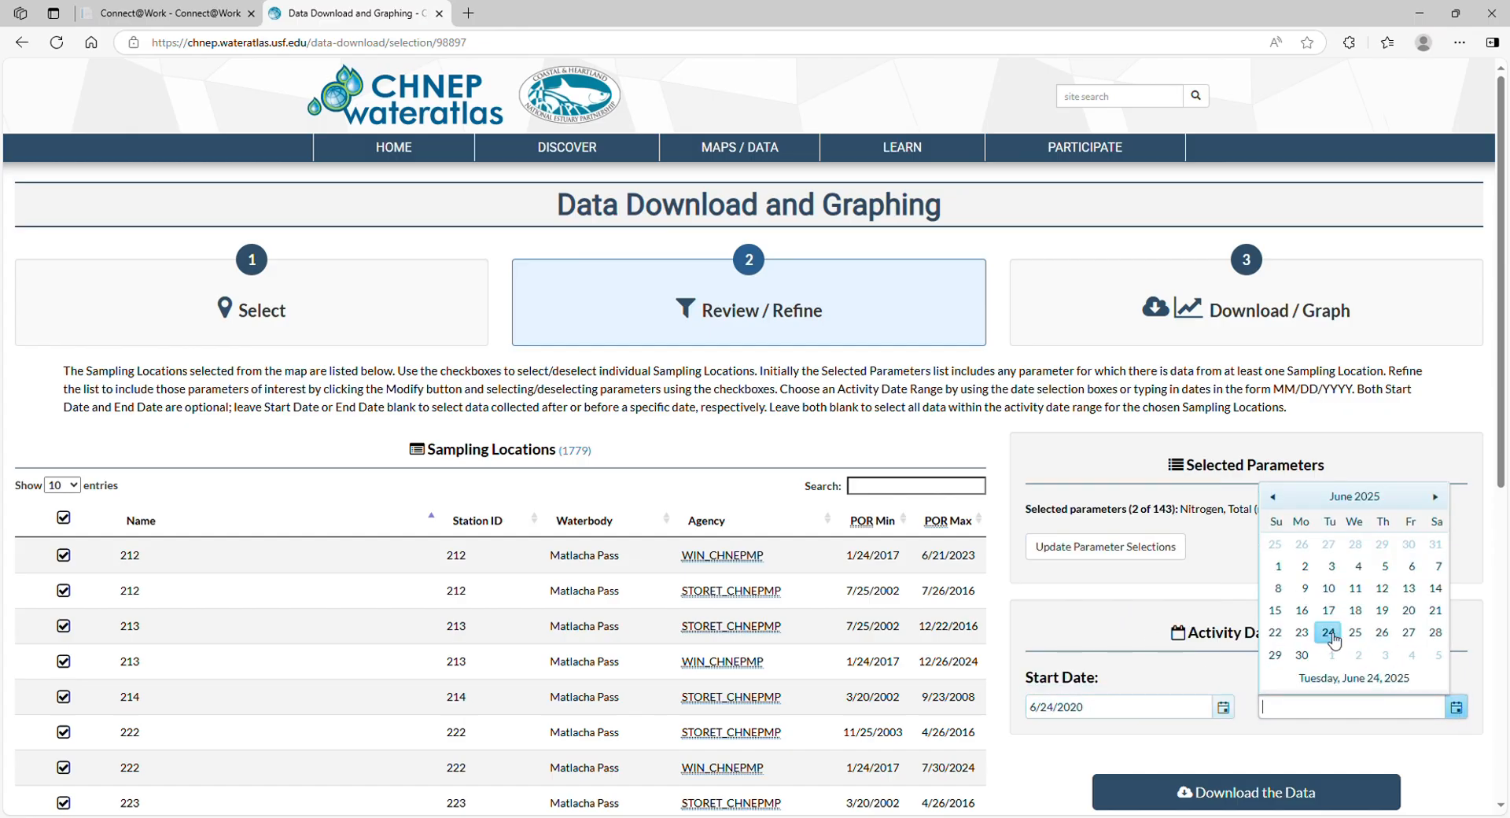
{"action": "left_click", "coordinate": [1328, 633]}
Graph the data for Nitrogen, Total (mg/L) and Phosphorus as P (mg/L), and inspect a San Carlos Bay(above 1m) point on the nitrogen chart
{"action": "scroll", "coordinate": [1304, 613], "scroll_direction": "down", "scroll_amount": 2}
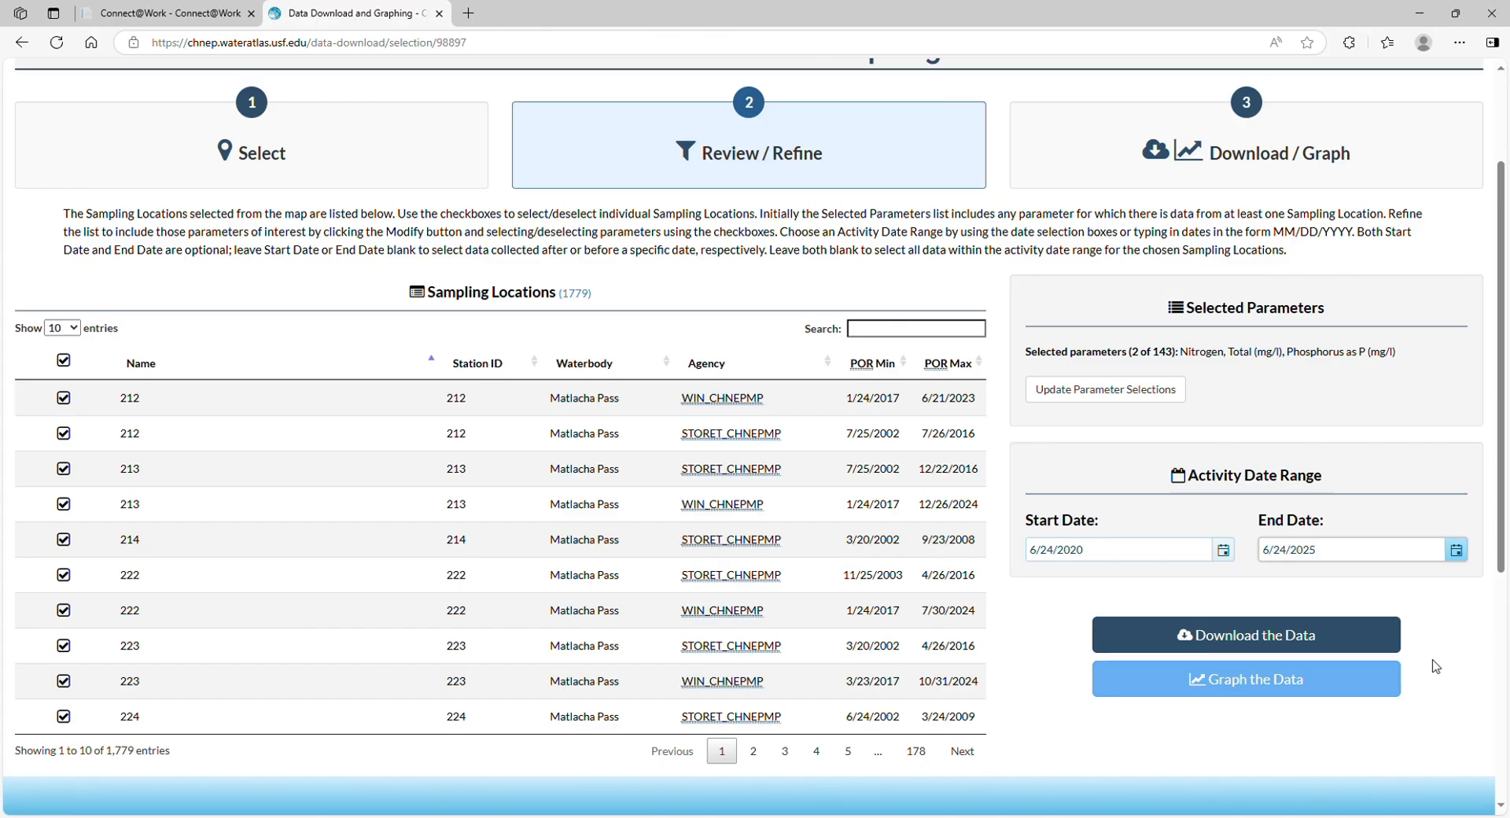
{"action": "left_click", "coordinate": [1318, 675]}
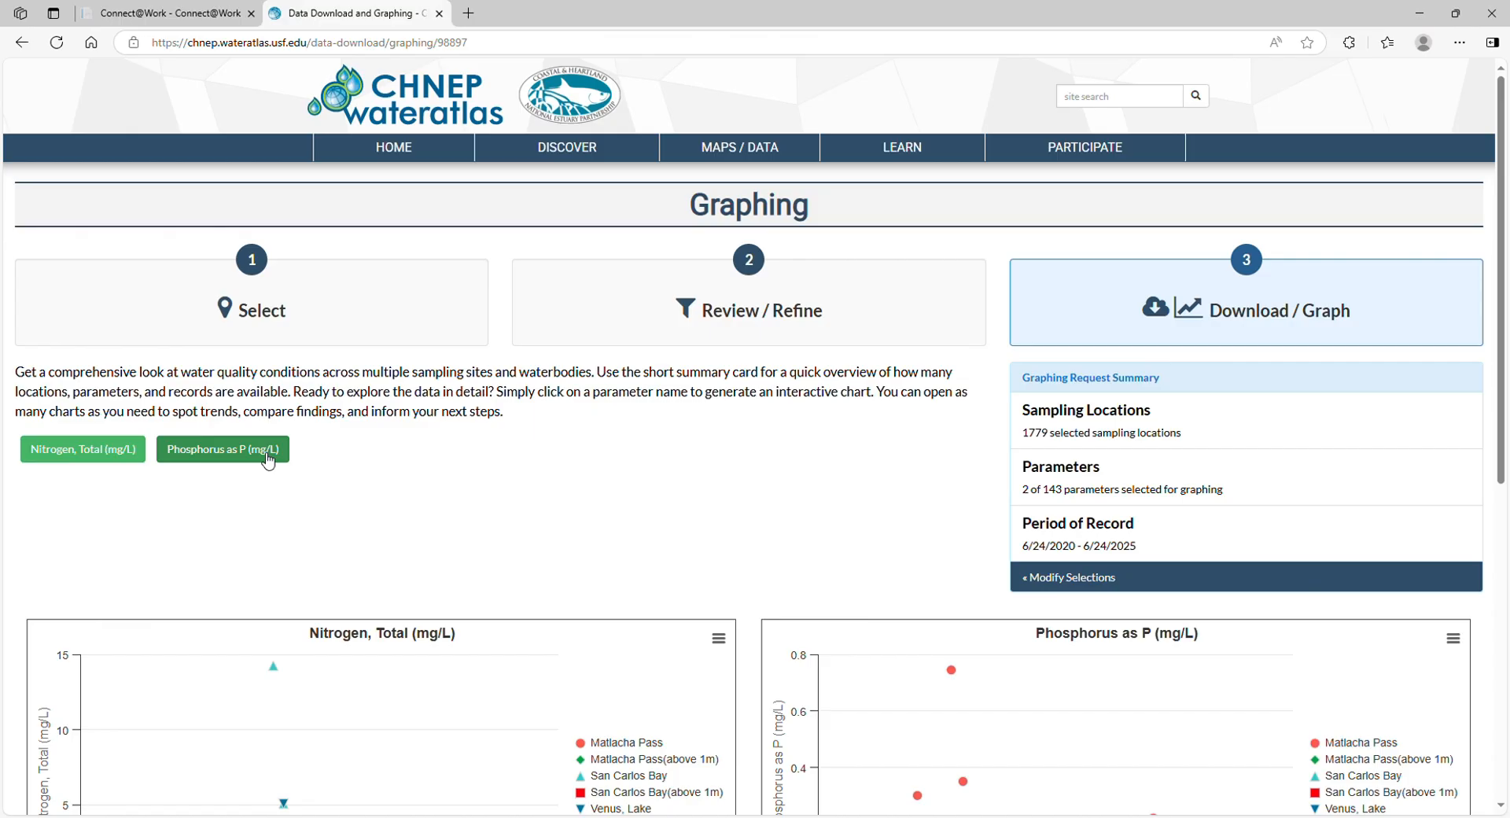
{"action": "scroll", "coordinate": [576, 493], "scroll_direction": "down", "scroll_amount": 3}
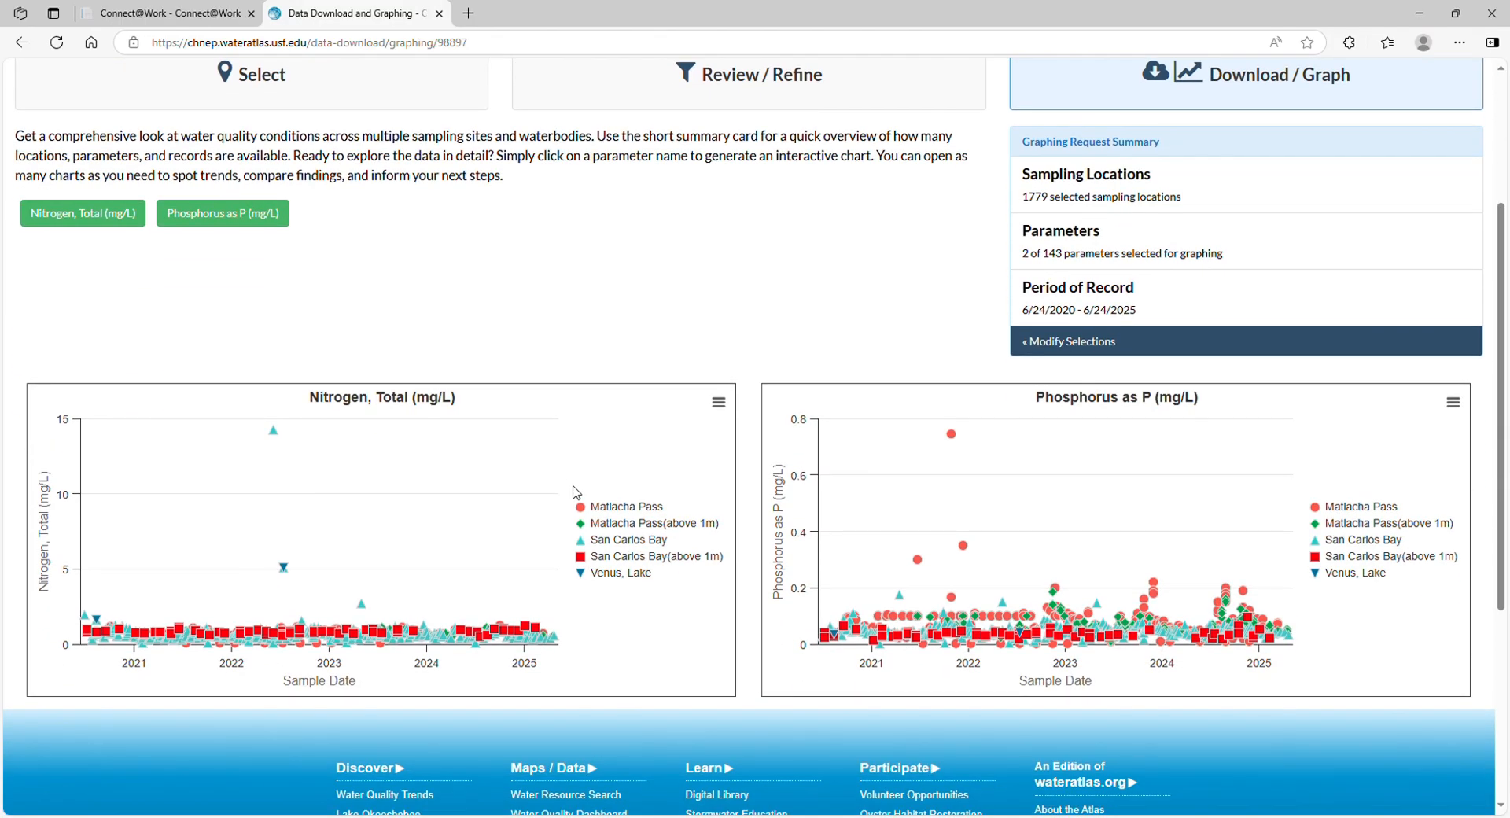
{"action": "mouse_move", "coordinate": [119, 631]}
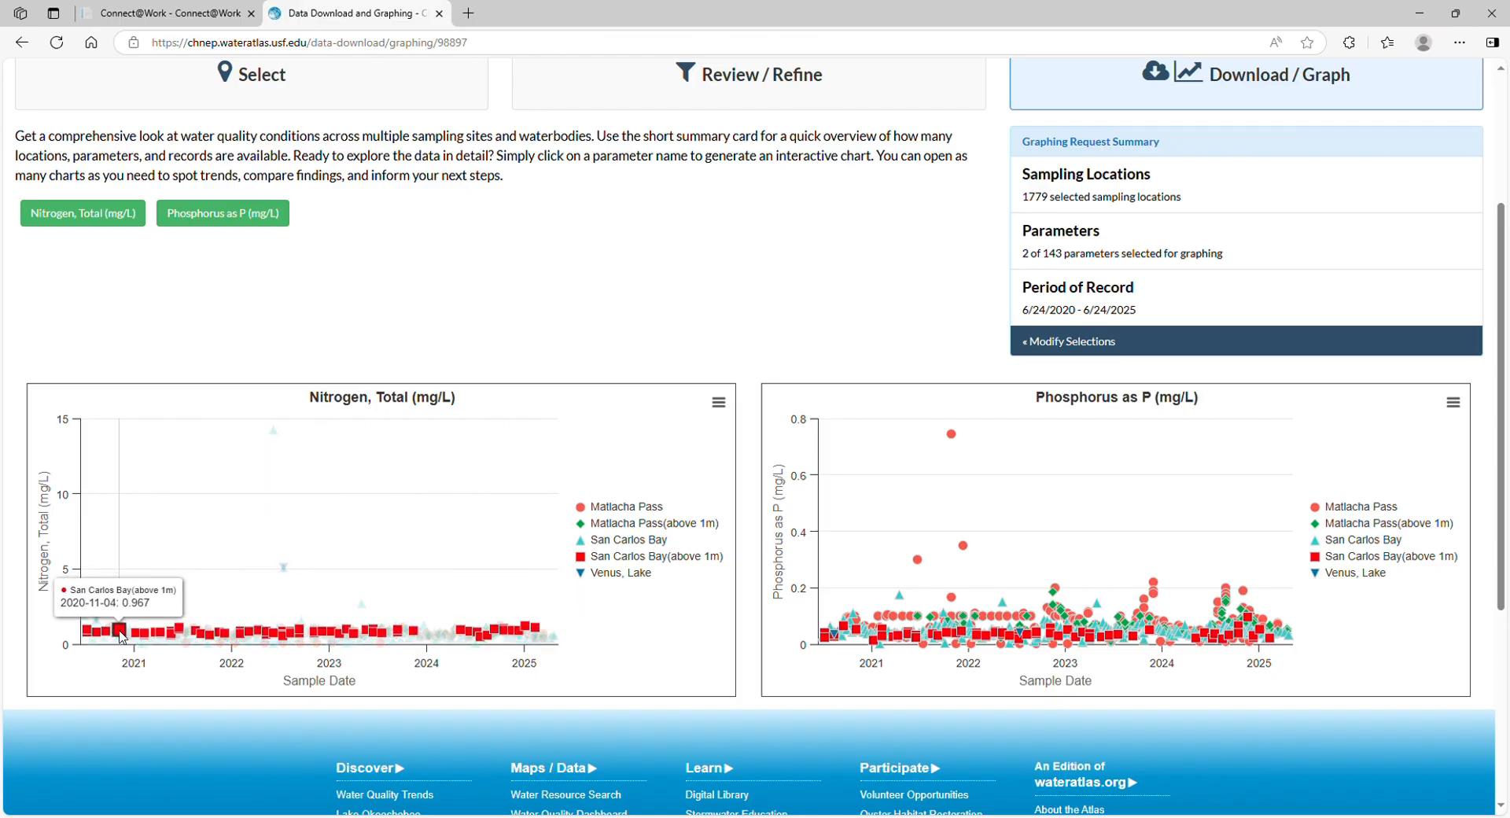